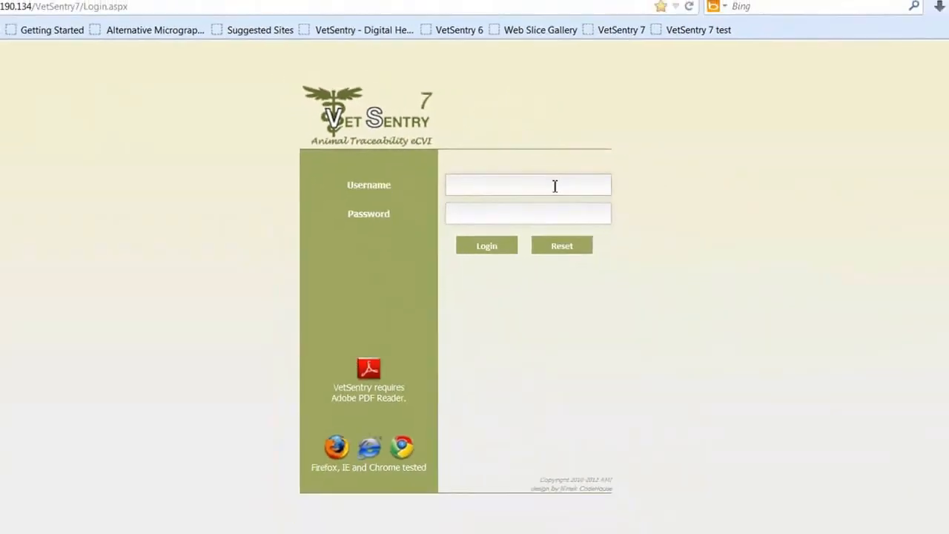
Step: Log in to VetSentry 7 as testindep with the saved account password
double_click(555, 186)
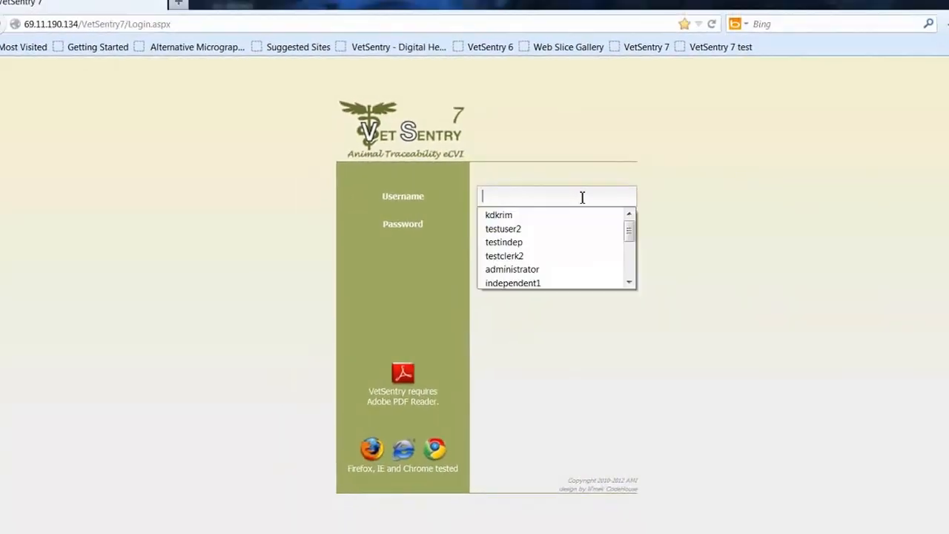
text(testin)
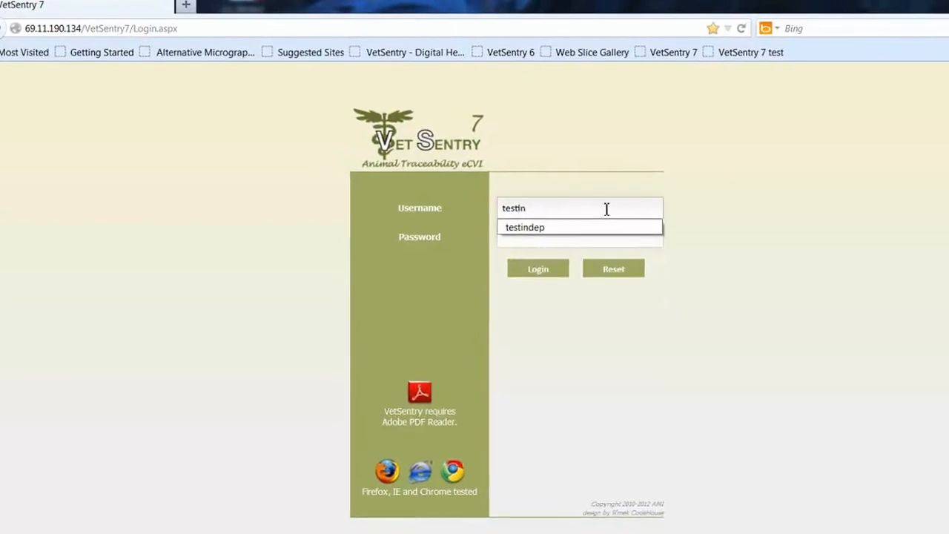
key(Down)
key(Return)
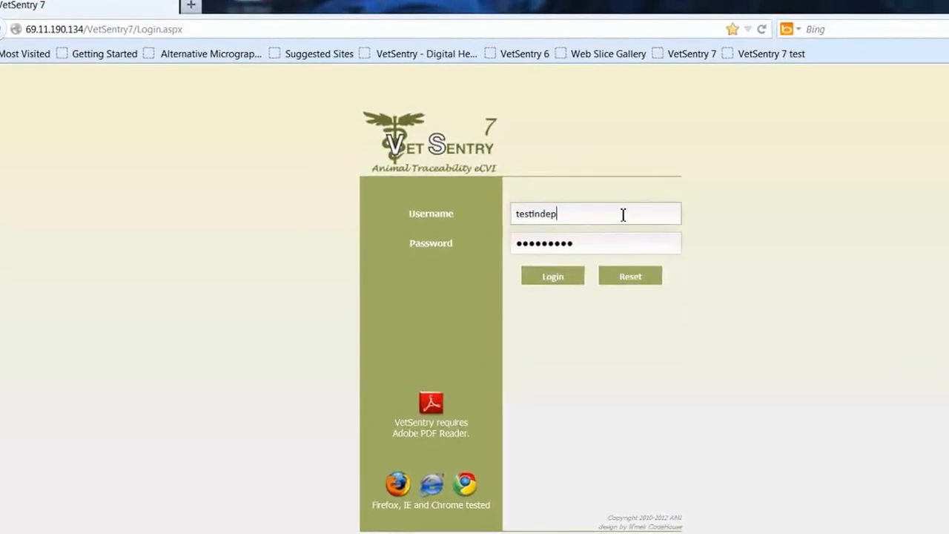
key(Return)
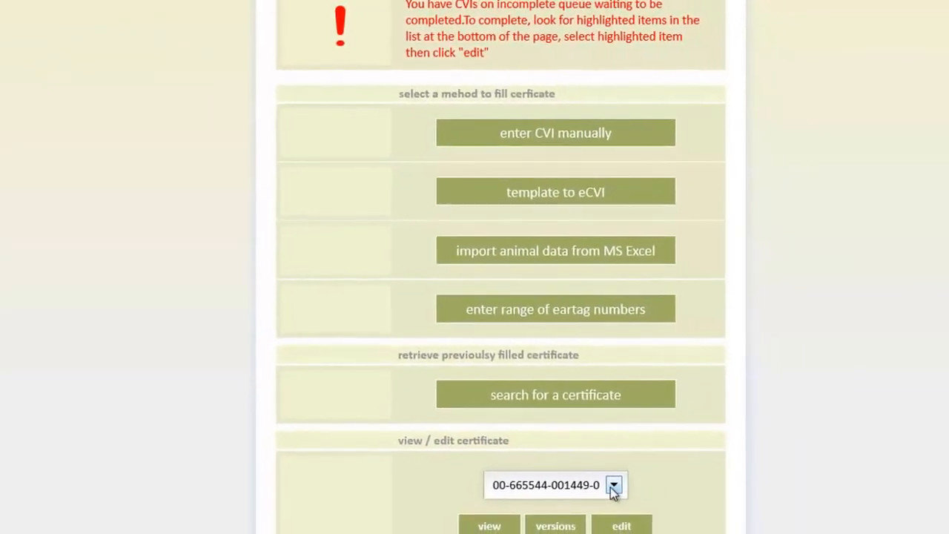
Step: Look through the full list of existing certificates for highlighted incomplete ones and close it without choosing any
click(624, 493)
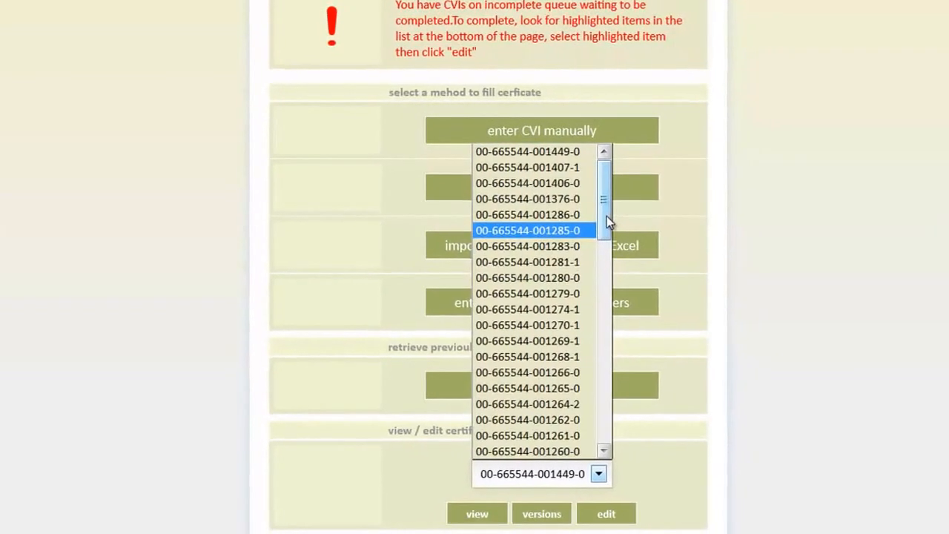
drag(611, 215, 622, 428)
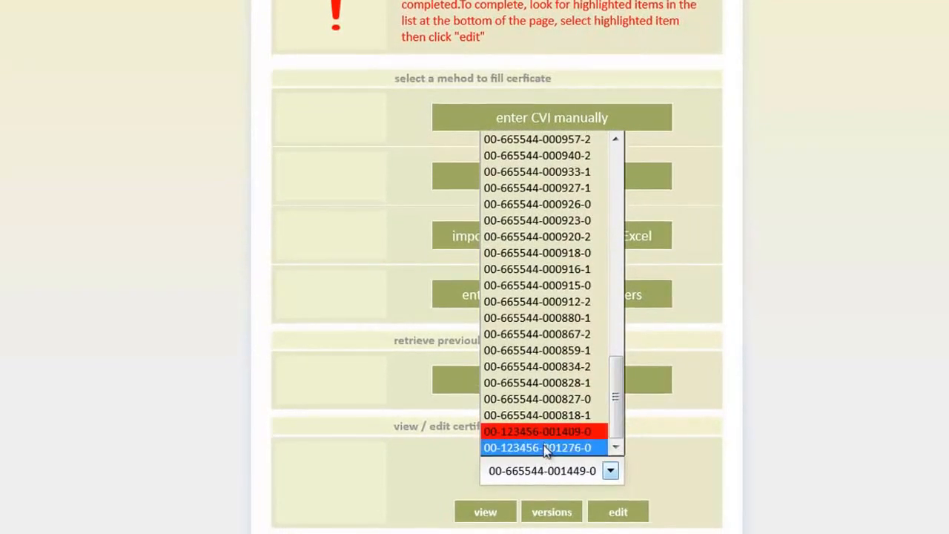
click(727, 437)
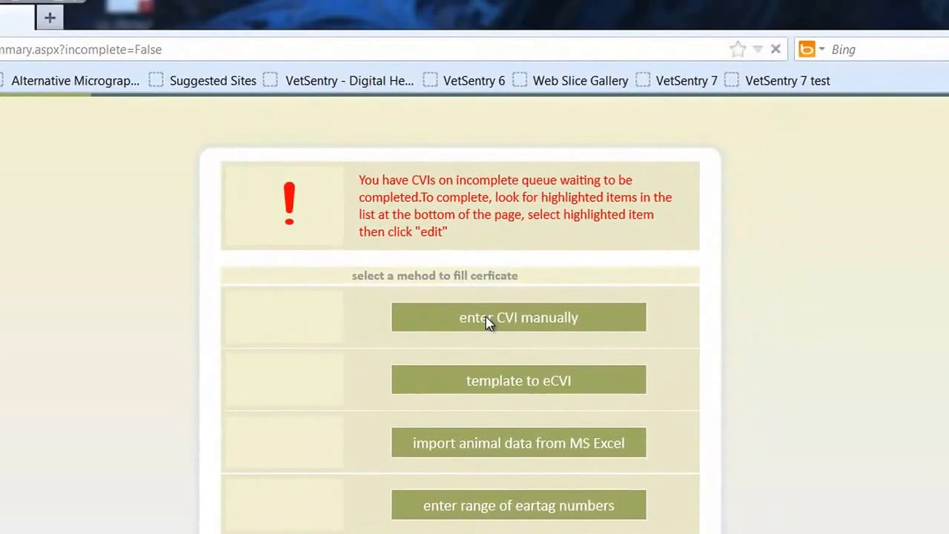
Step: Start a new CVI to fill in manually and fit the blank certificate to the page width
click(488, 320)
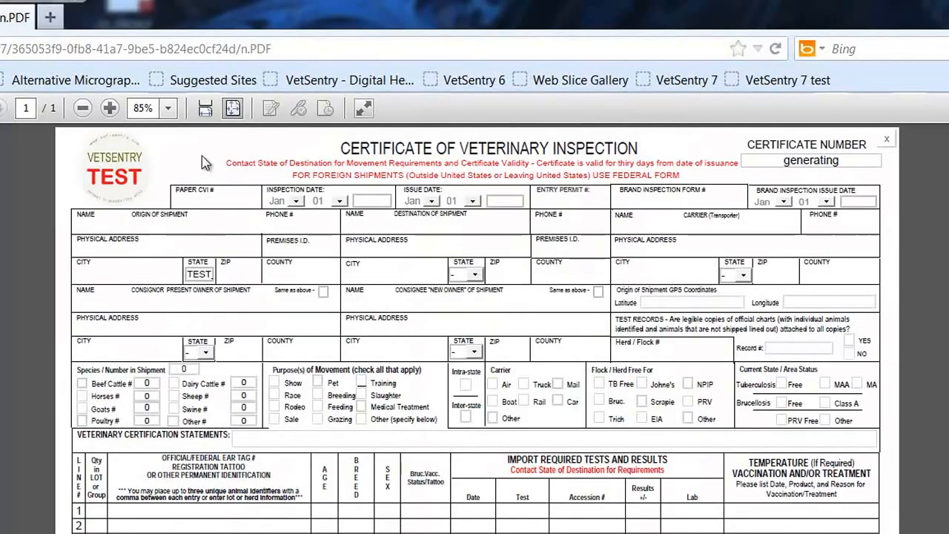
click(206, 114)
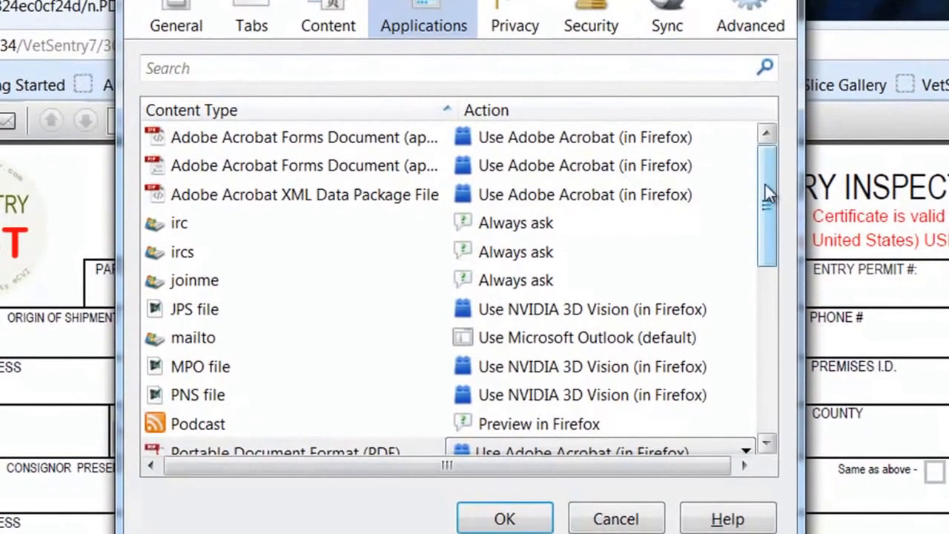
Step: Check in Firefox's application options which action handles Portable Document Format (PDF), and close the options
drag(765, 199, 760, 259)
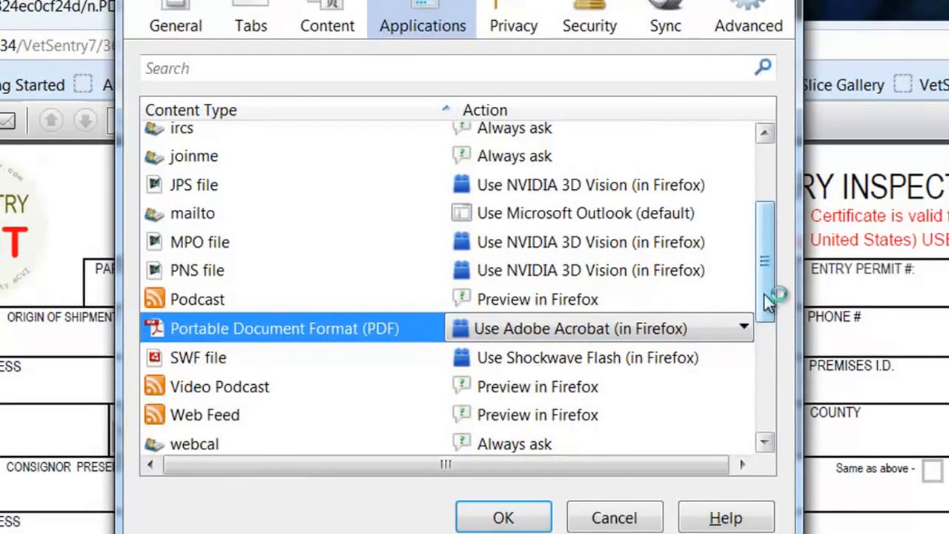
click(504, 517)
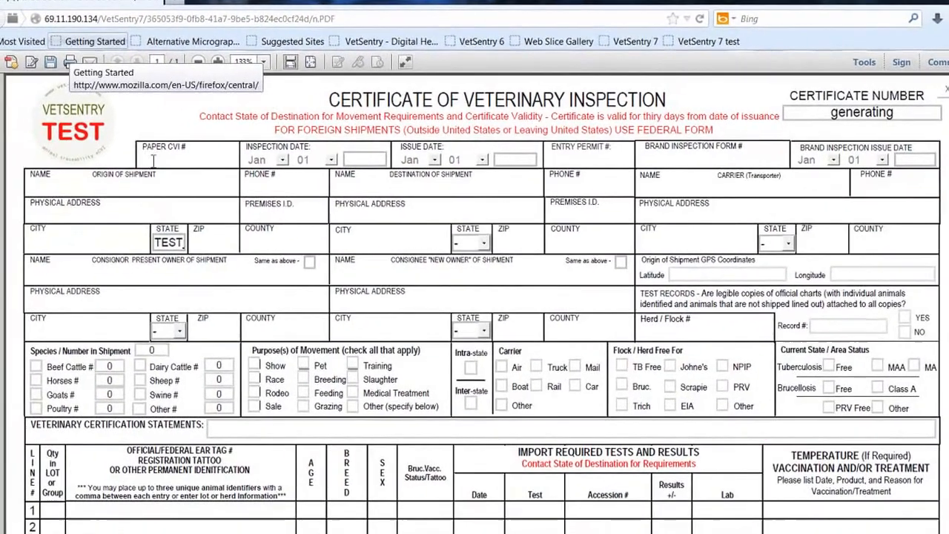
Step: Enter test as the paper CVI number and set the inspection date to Oct 25, 2013
click(154, 161)
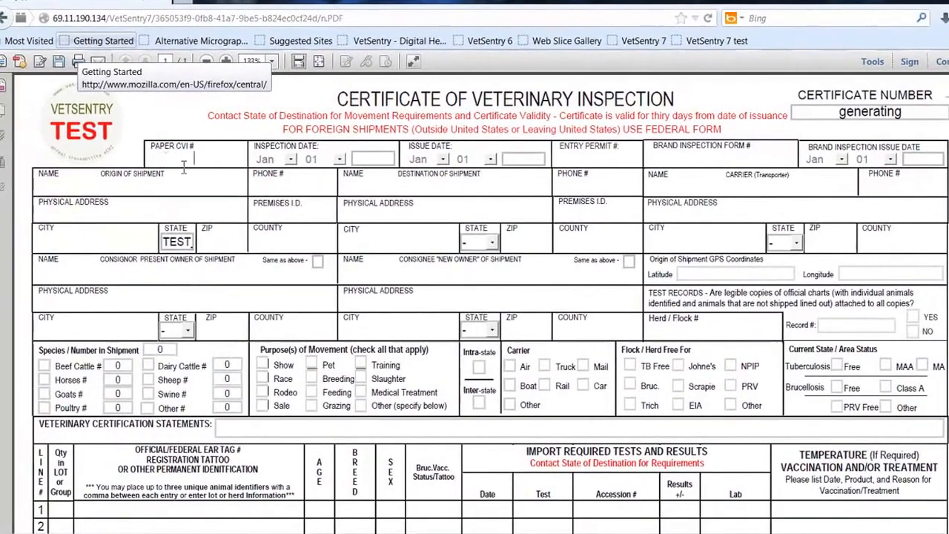
text(test)
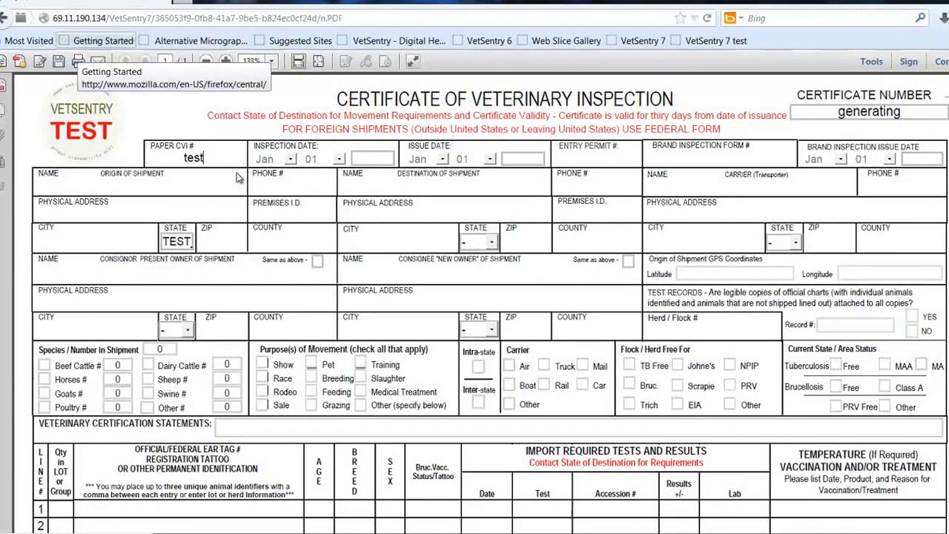
key(Tab)
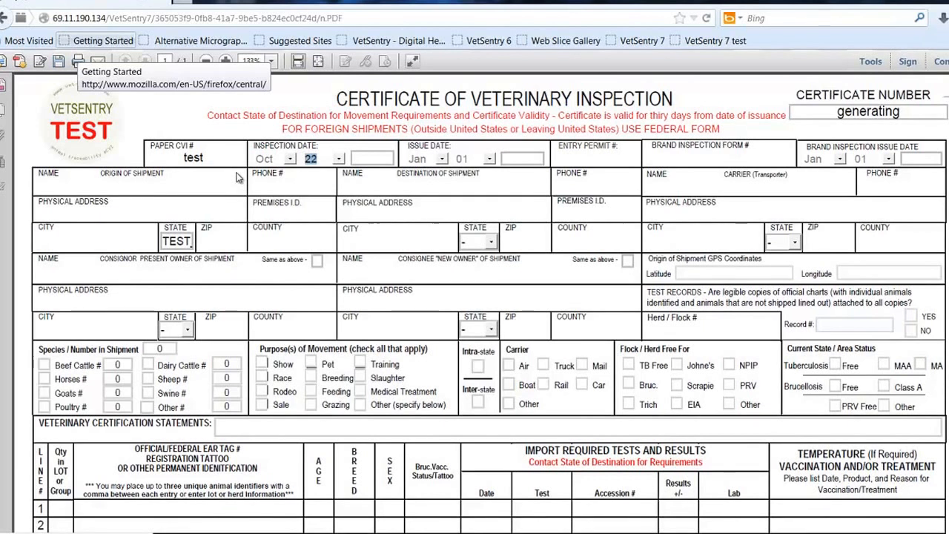
key(Tab)
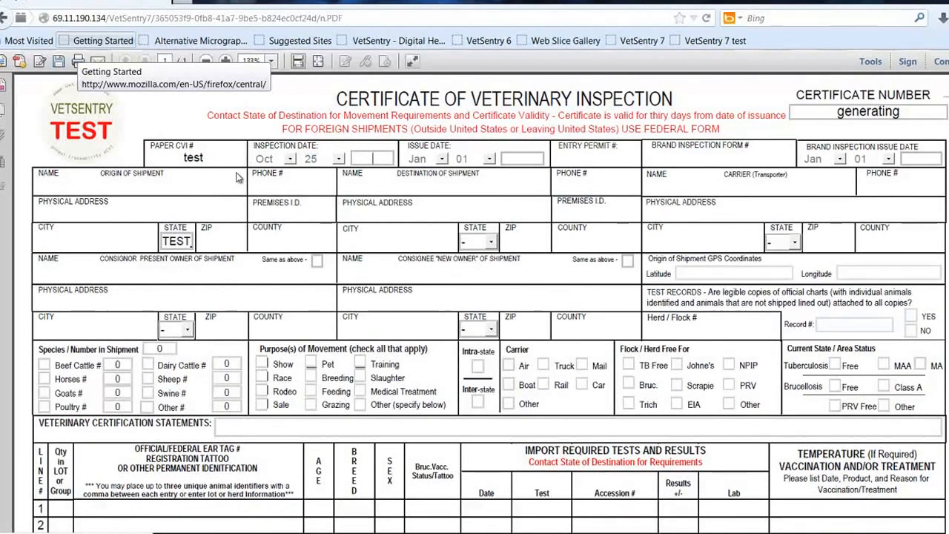
text(2013)
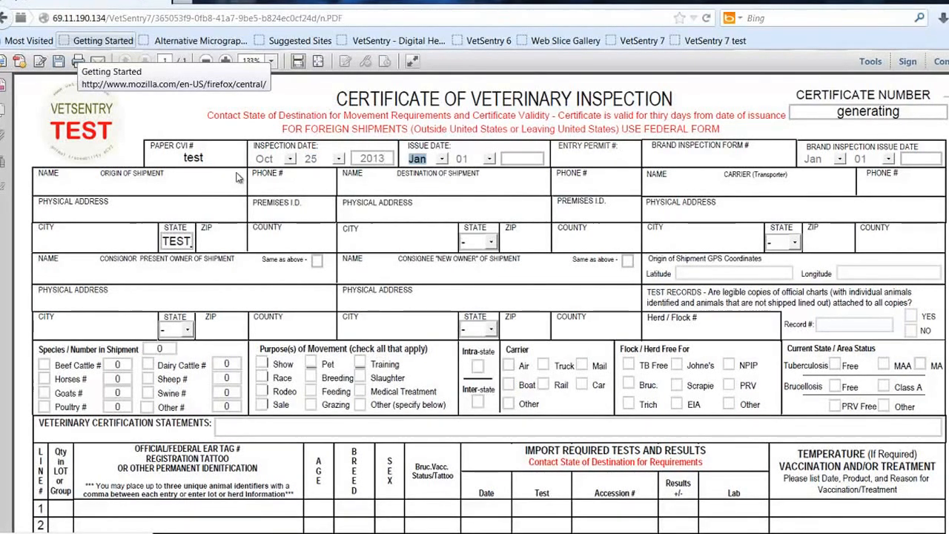
text(o)
Step: Set the certificate's issue date to Oct 26, 2013
key(Tab)
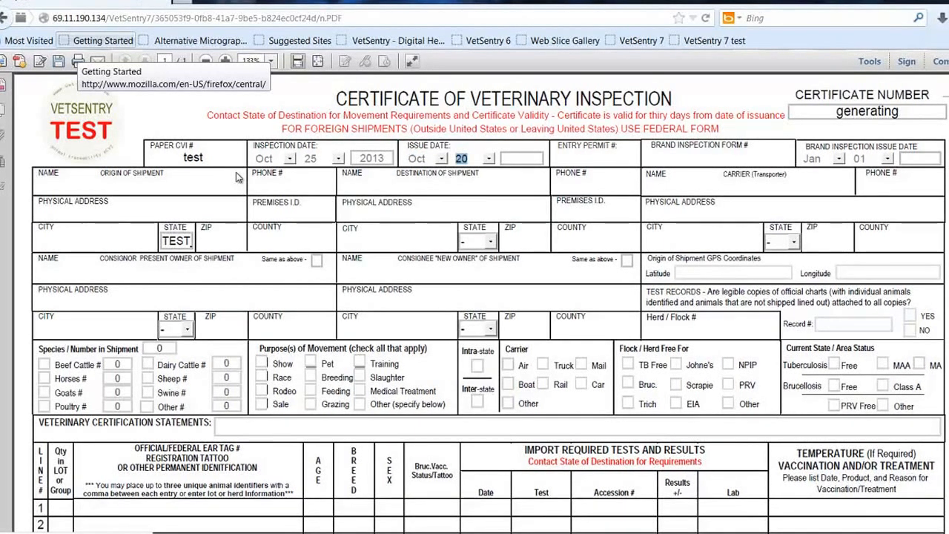
key(2)
key(2)
key(2)
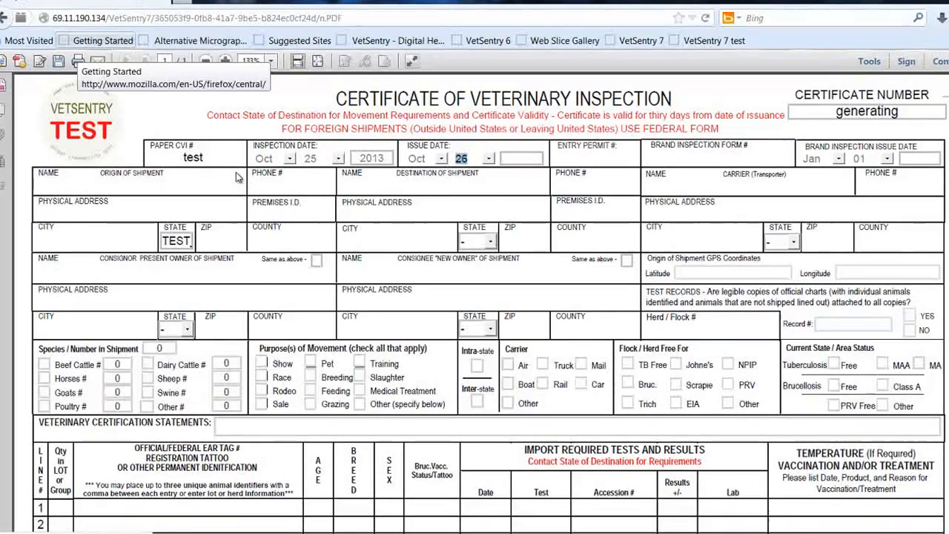
text(2013)
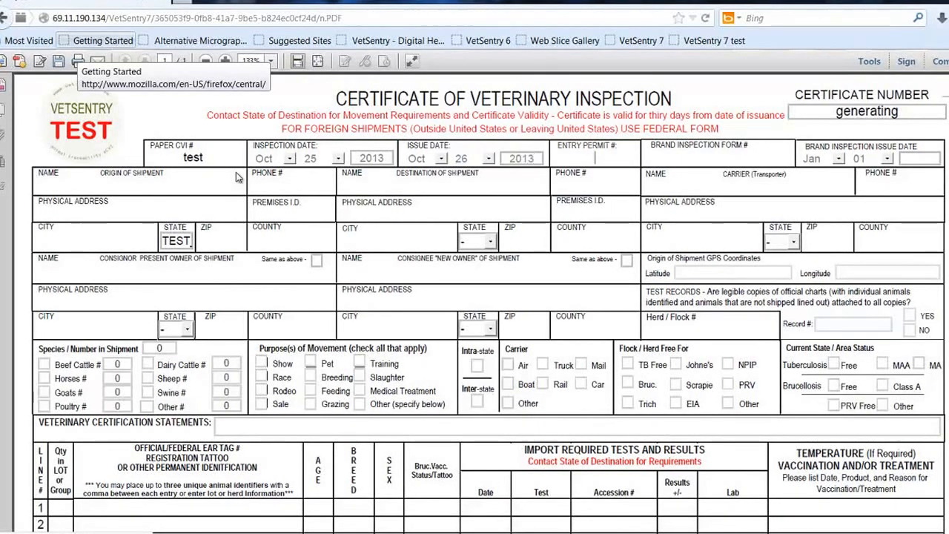
text(test)
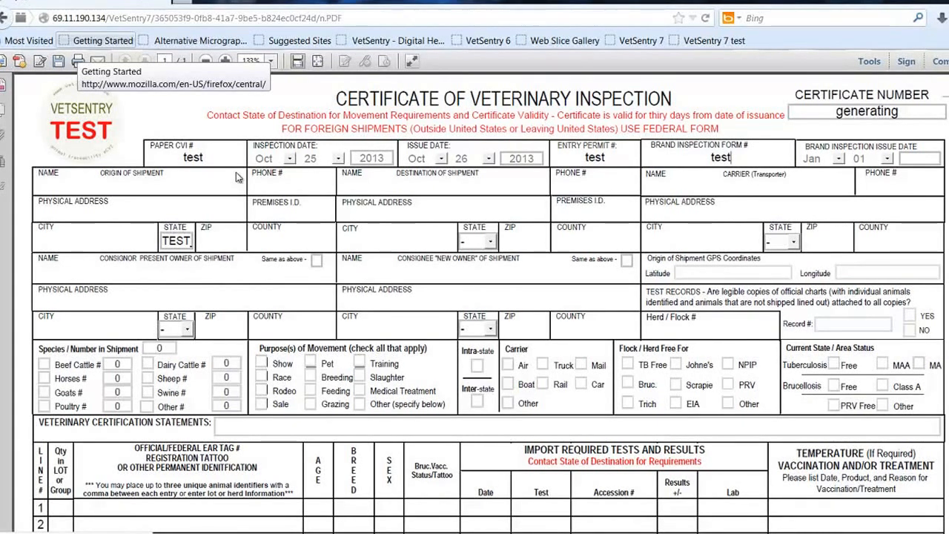
Step: Enter test as both the entry permit number and brand inspection form number, leaving the brand inspection date unchanged
key(Tab)
key(Tab)
key(Tab)
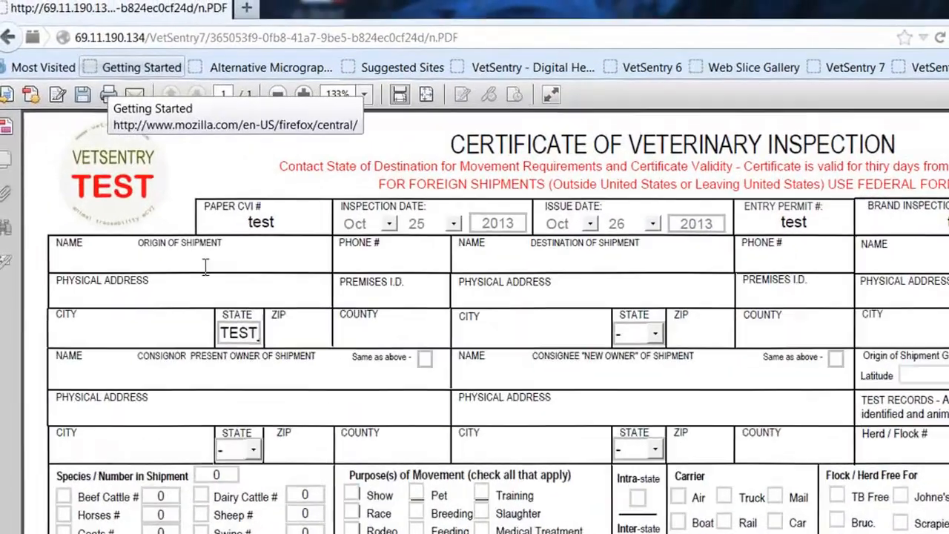
Step: Fill in the contact's full name and phone number for the origin of shipment
text(John )
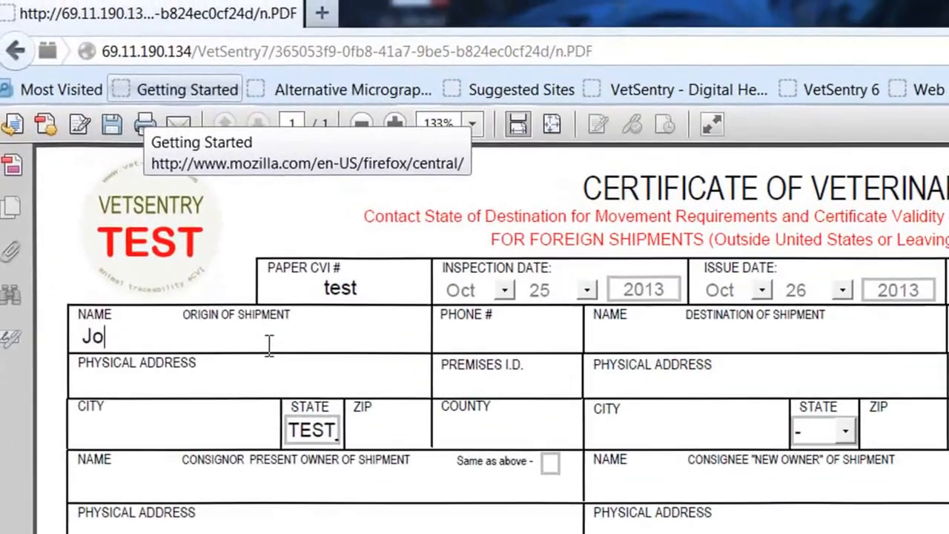
text(Smith)
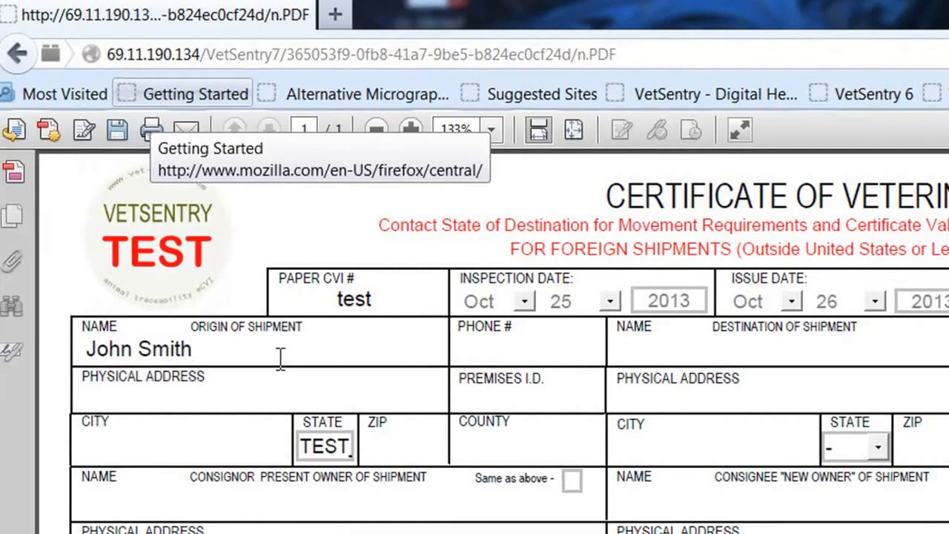
text(3206664444)
key(Tab)
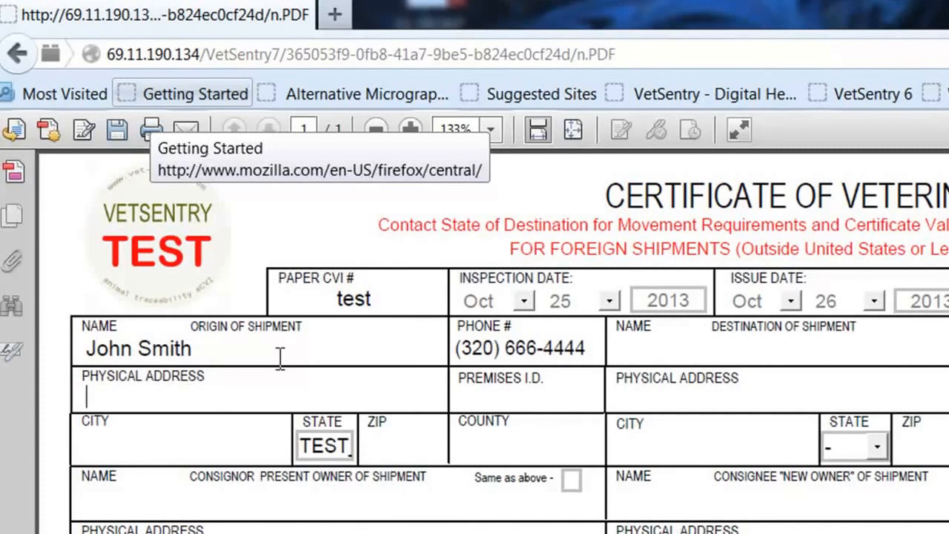
Step: Enter the physical address and premises ID for the origin of shipment
text(Any Street)
text(mn)
text(646464)
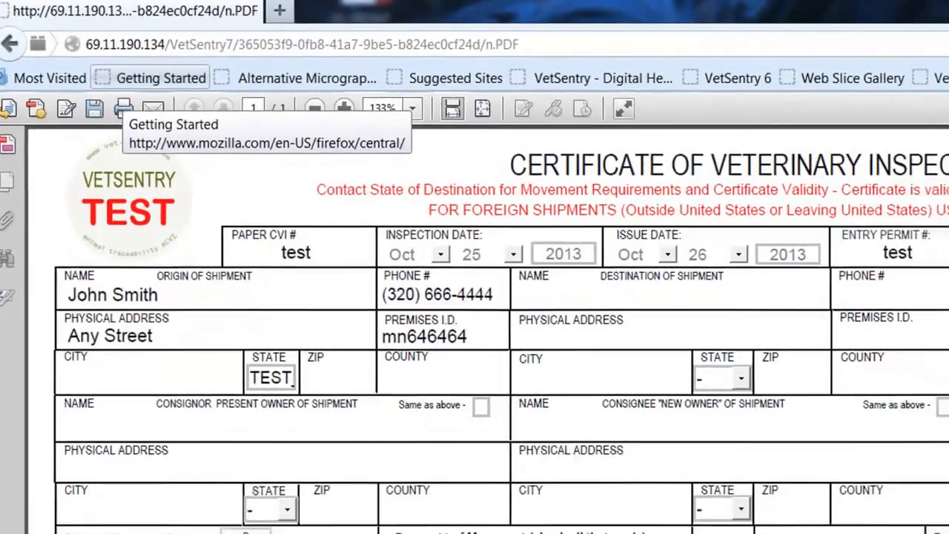
Step: Try to continue with the incomplete certificate, dismiss the warning, and review which required fields are highlighted
scroll(475, 296, down, 5)
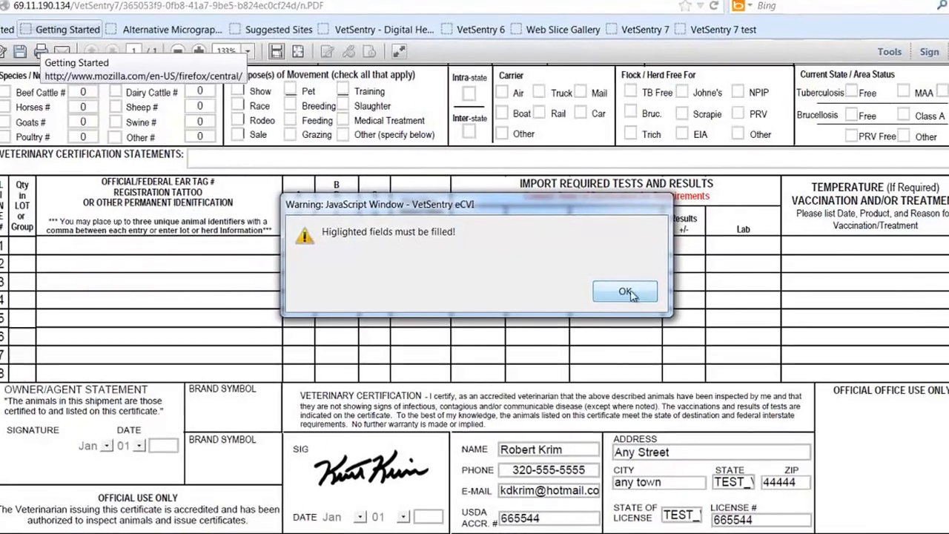
click(622, 293)
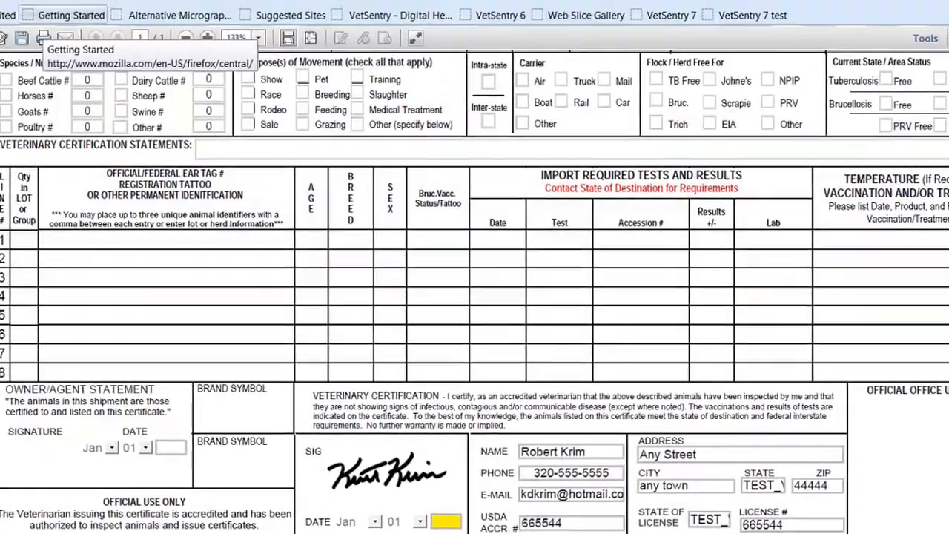
scroll(333, 480, up, 5)
scroll(335, 144, up, 1)
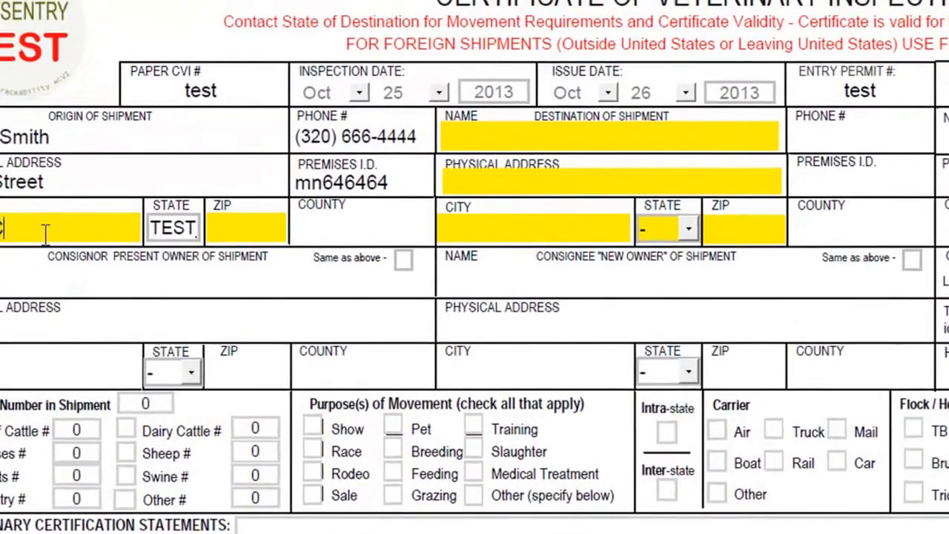
Step: Fill in the city, ZIP code and county for the origin of shipment
text(ity)
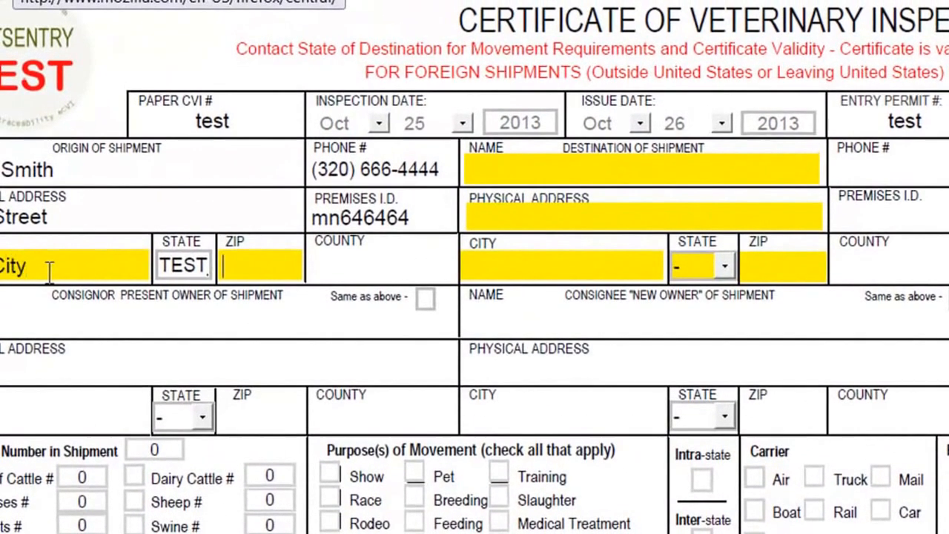
text(44444)
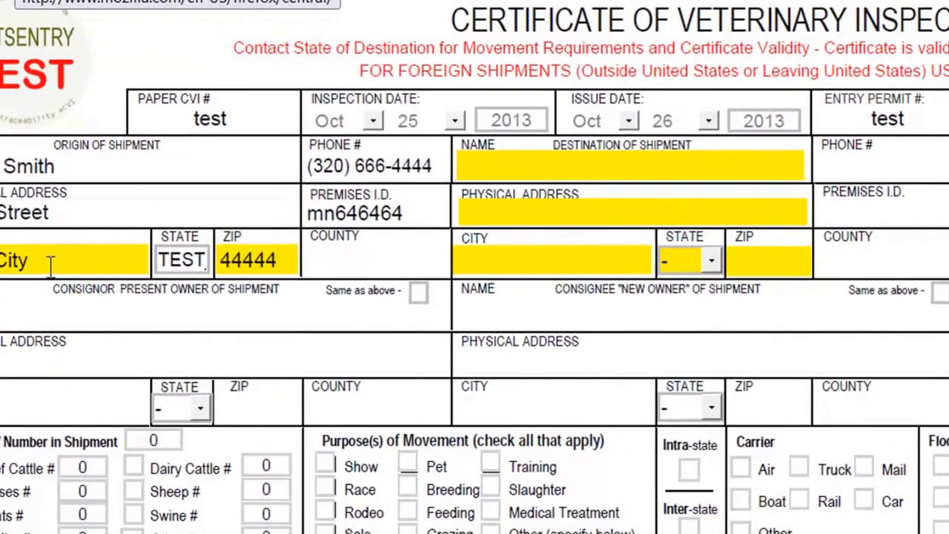
key(Tab)
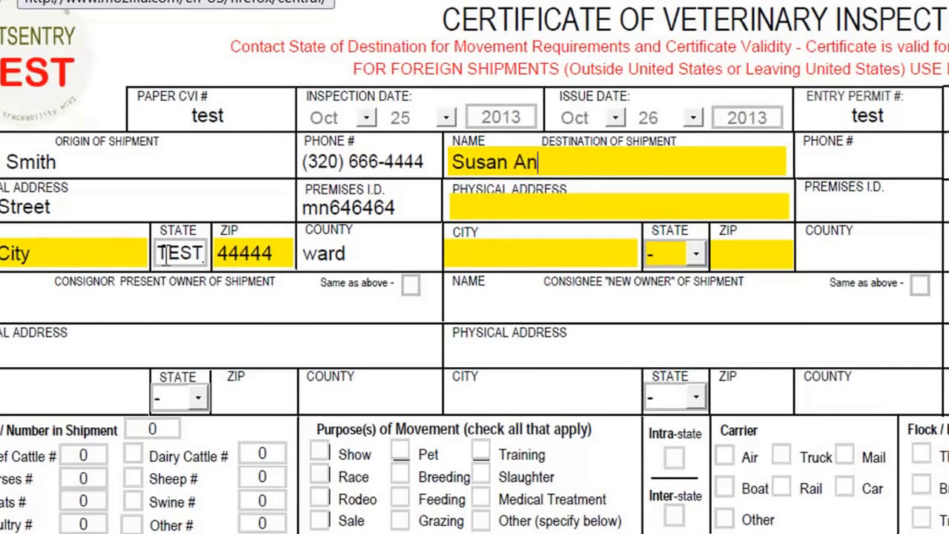
Step: Enter the recipient's full name and phone number for the destination of shipment
key(Tab)
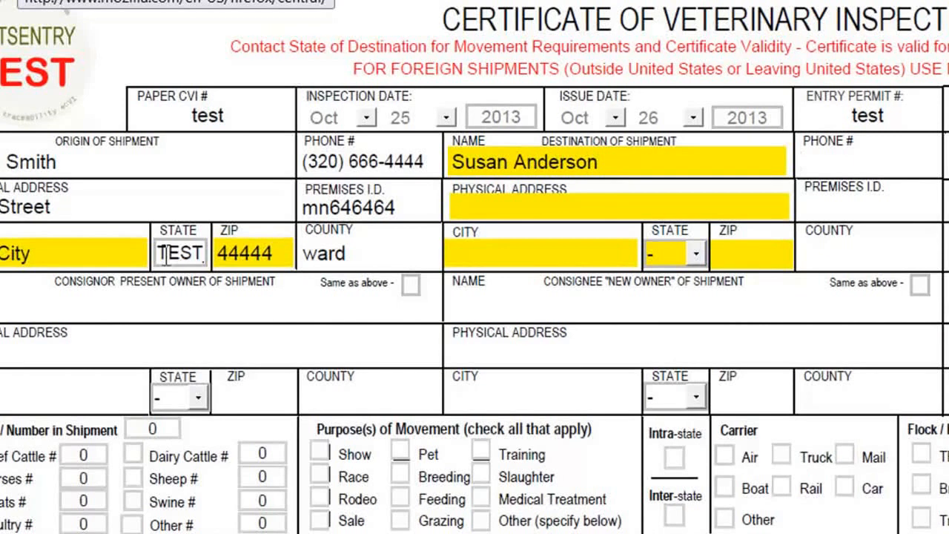
text(320) 555-444)
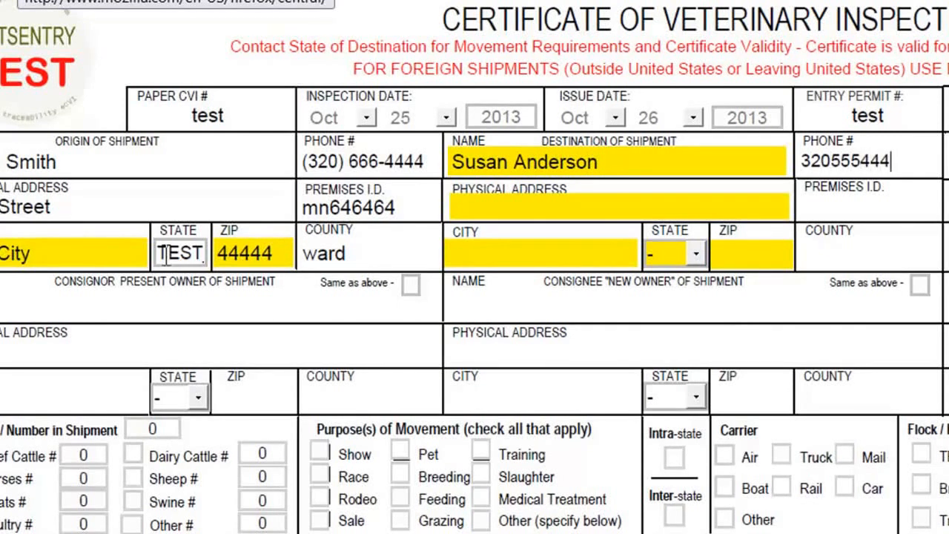
text(4)
key(Tab)
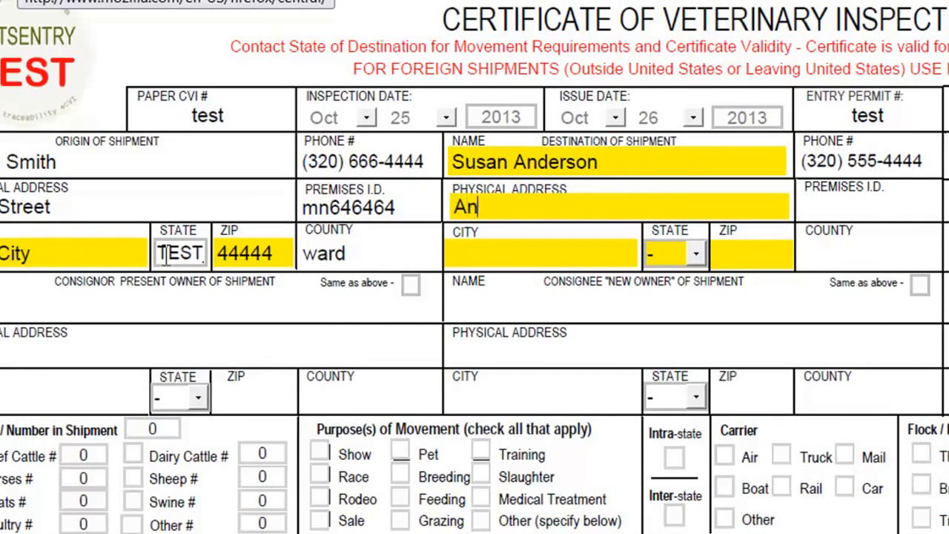
Step: Fill in the physical address and premises ID for the destination of shipment
text(Any Stree)
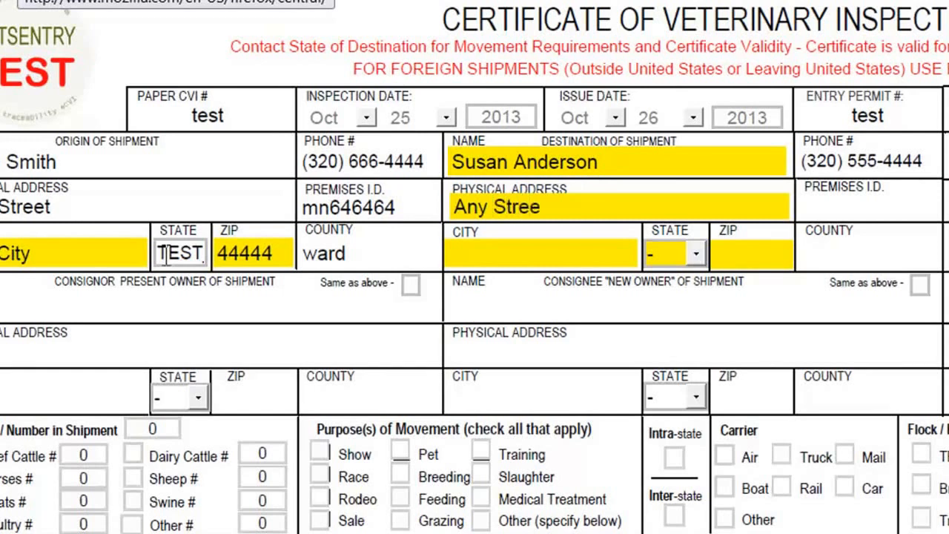
text(sd64646546)
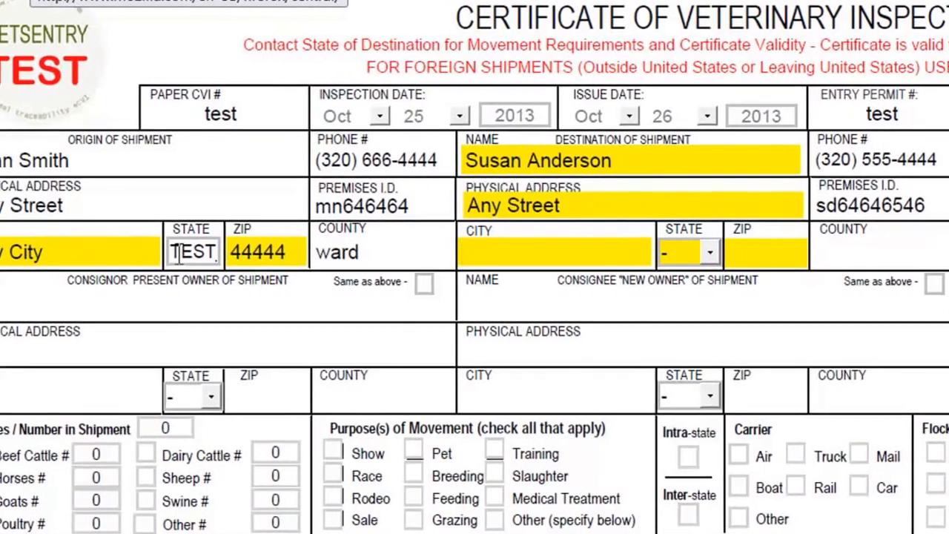
text(Any City)
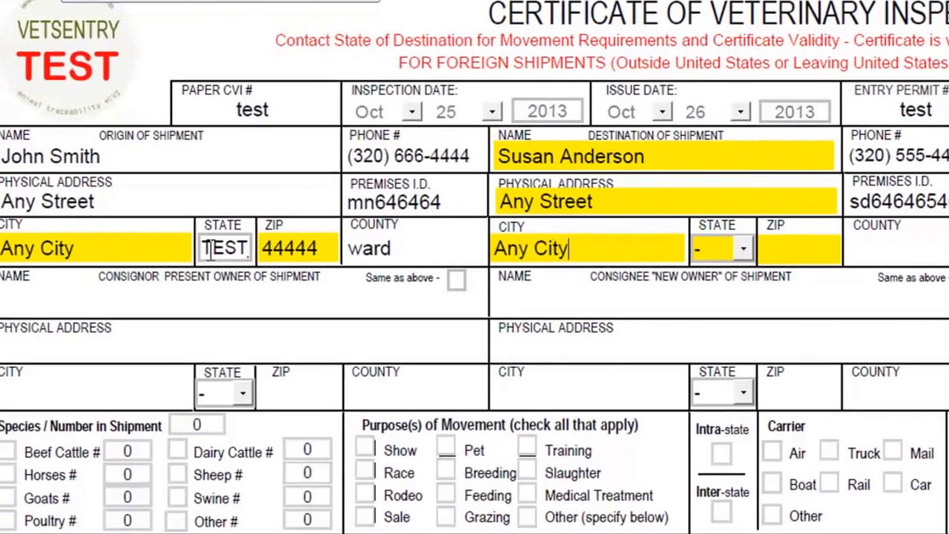
Step: Enter Any City as the destination city and choose SD as its state
key(Tab)
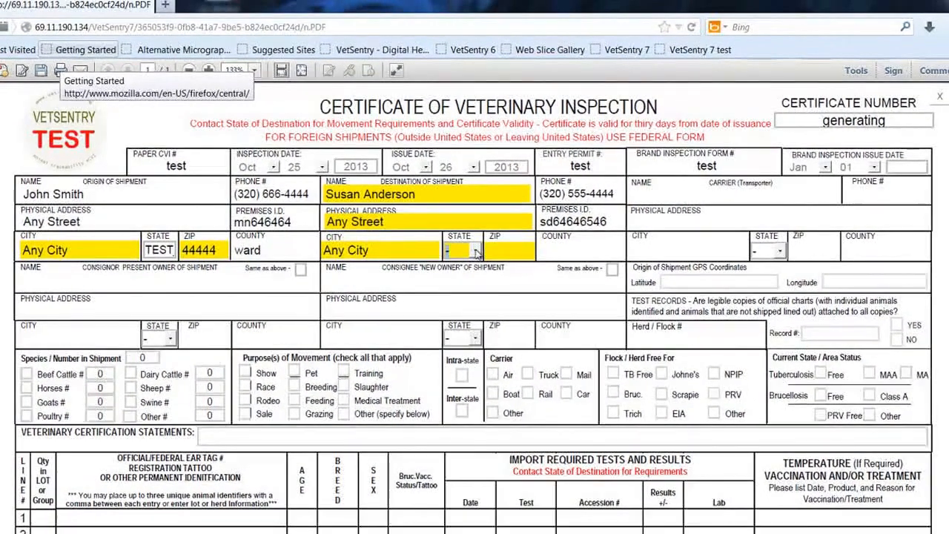
click(473, 251)
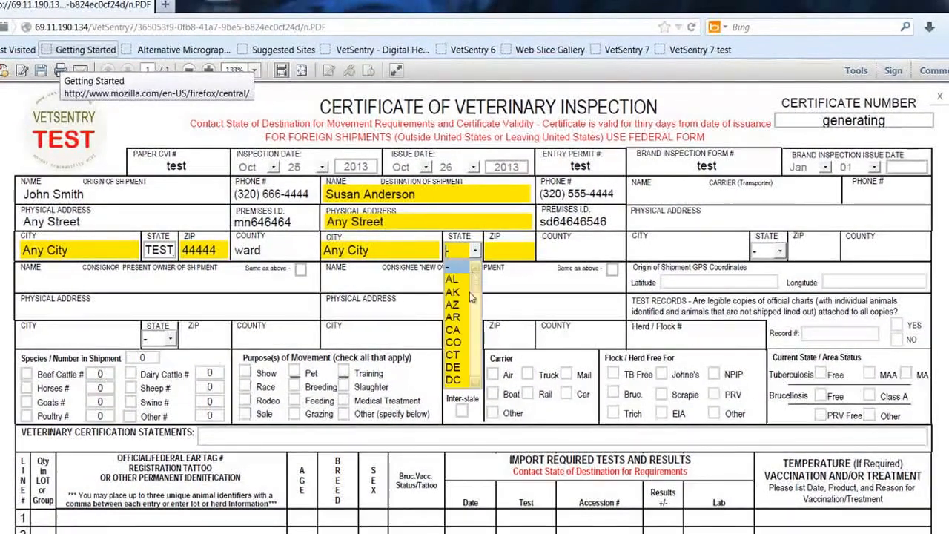
key(s)
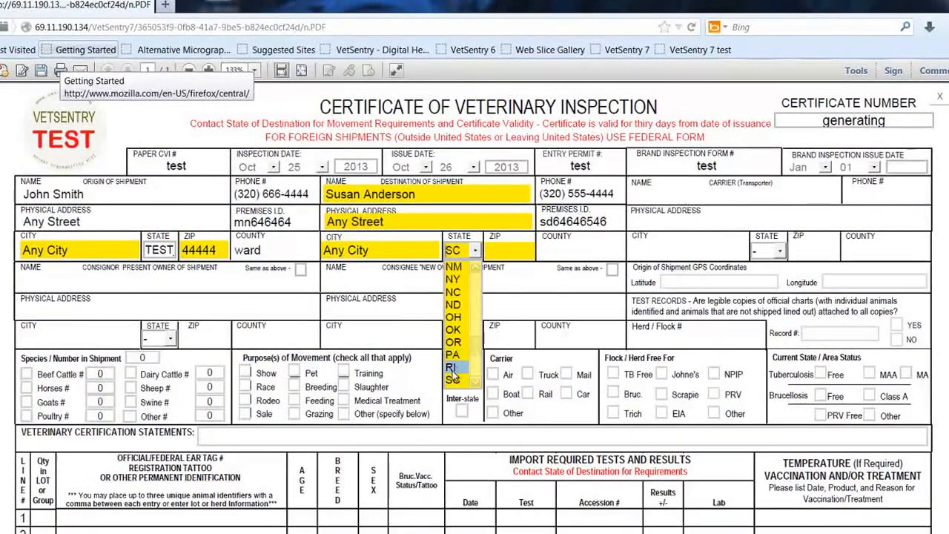
click(477, 382)
click(476, 382)
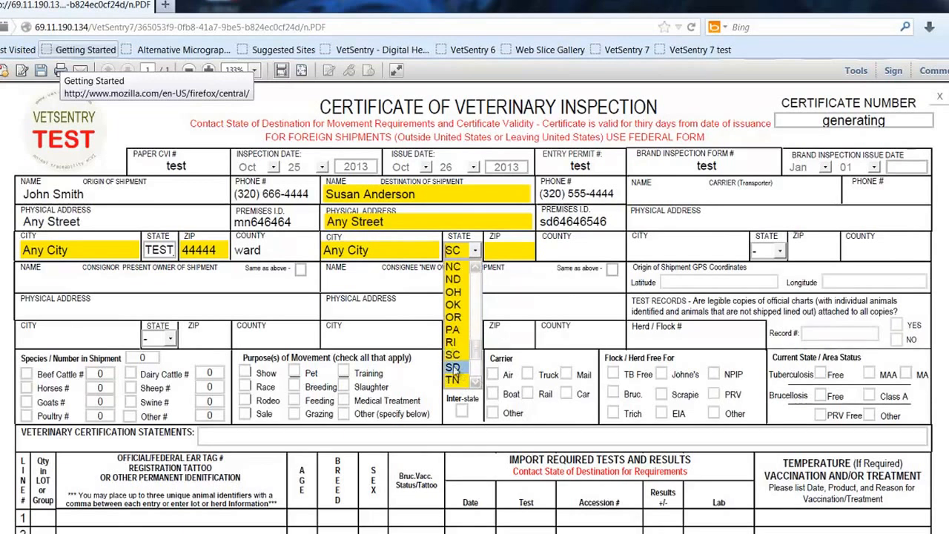
click(452, 367)
Step: Enter ZIP code 66666 and county ward for the destination of shipment
click(517, 252)
text(6666)
text(ward)
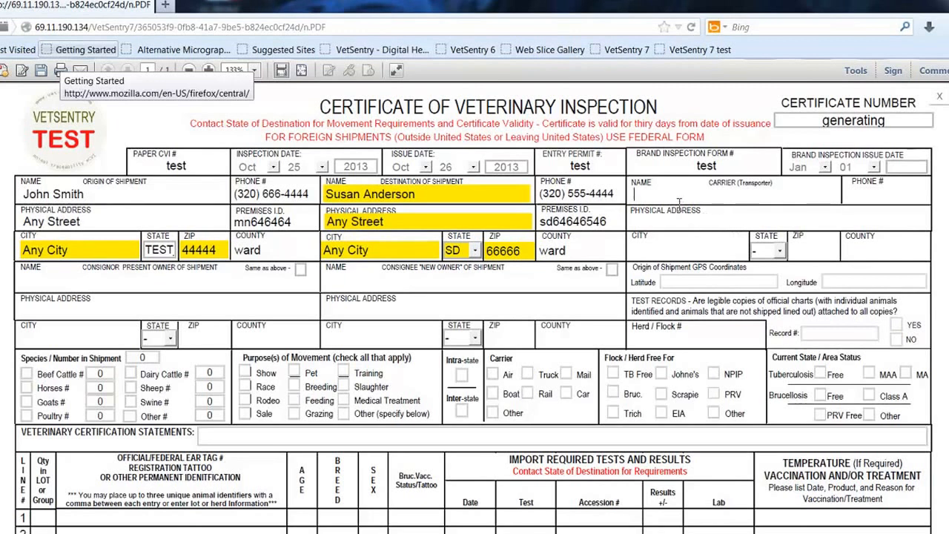
text(SAME)
key(BackSpace)
key(BackSpace)
key(BackSpace)
key(BackSpace)
Step: Enter Big Trucking Co. as the carrier (transporter) name
text(Big Trucking Co.)
key(Tab)
Step: Fill in the carrier's physical address, with Any City as city, SD as state and 44444 as ZIP code
text(an)
text(y Str)
text(Any)
text( City)
key(Tab)
key(s)
key(Tab)
text(44444)
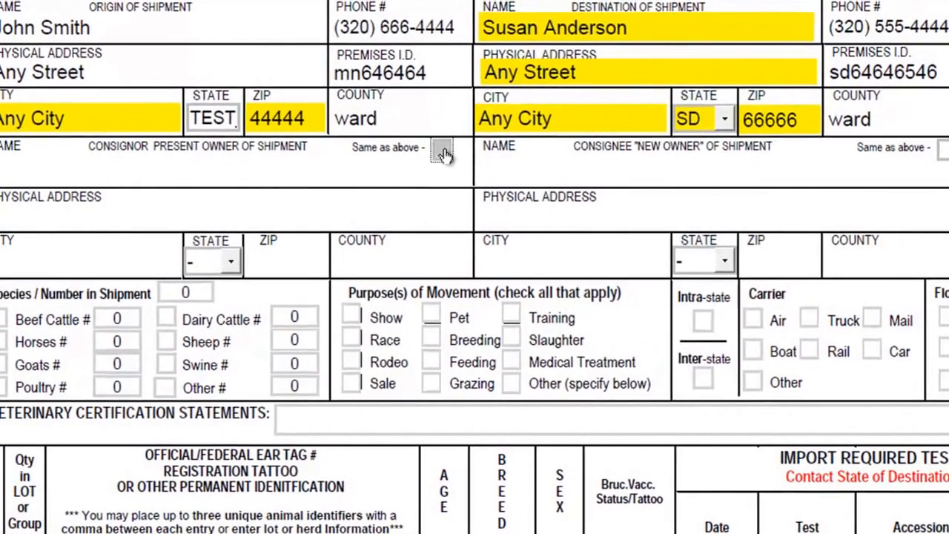
Step: Mark both the consignor and the consignee of the shipment as the same as above
click(457, 134)
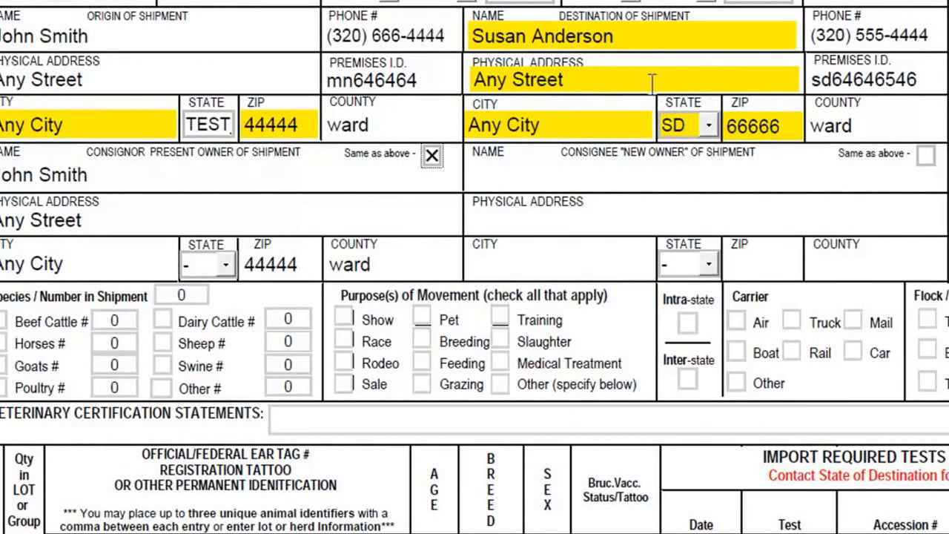
click(926, 155)
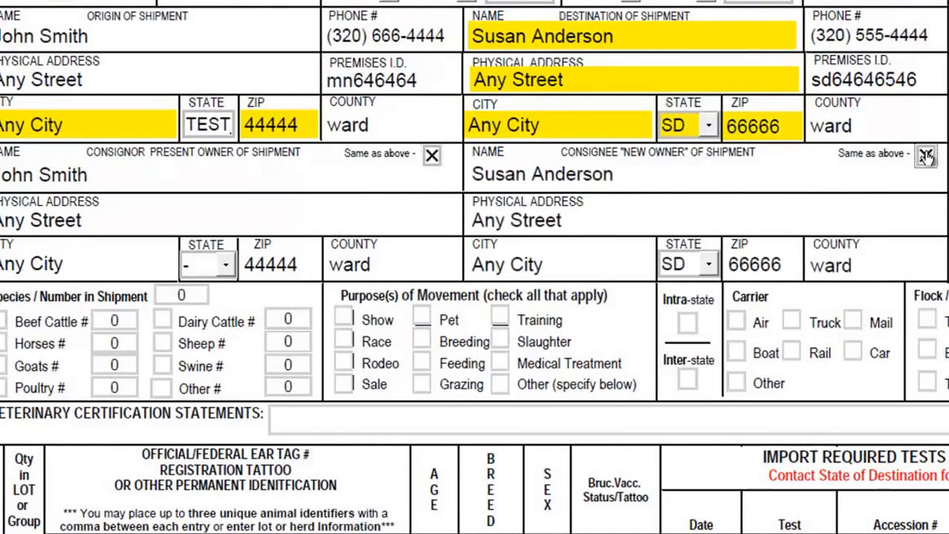
click(926, 155)
click(926, 156)
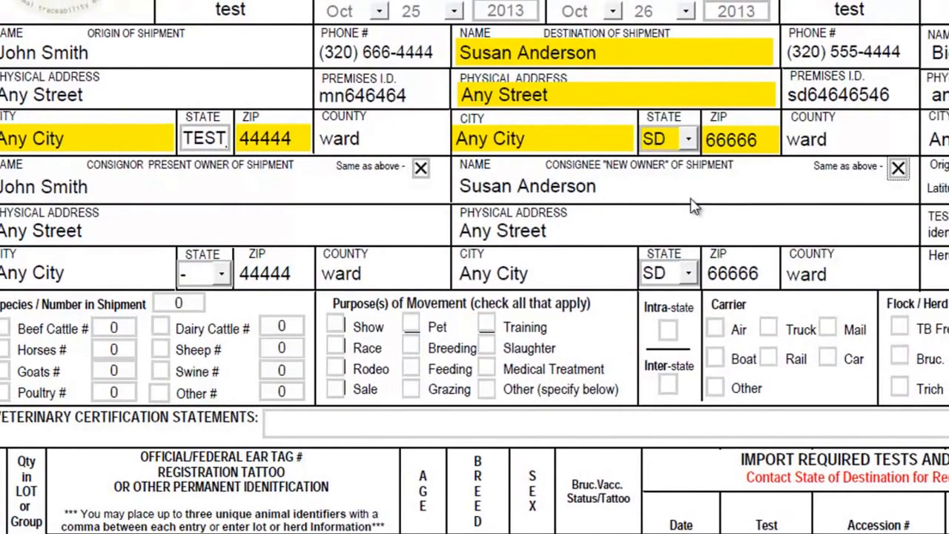
Step: Enter the origin of shipment GPS coordinates with latitude +45.6465464 and longitude -95.464546
key(Tab)
key(Tab)
key(Tab)
key(Tab)
key(Tab)
key(Tab)
key(Tab)
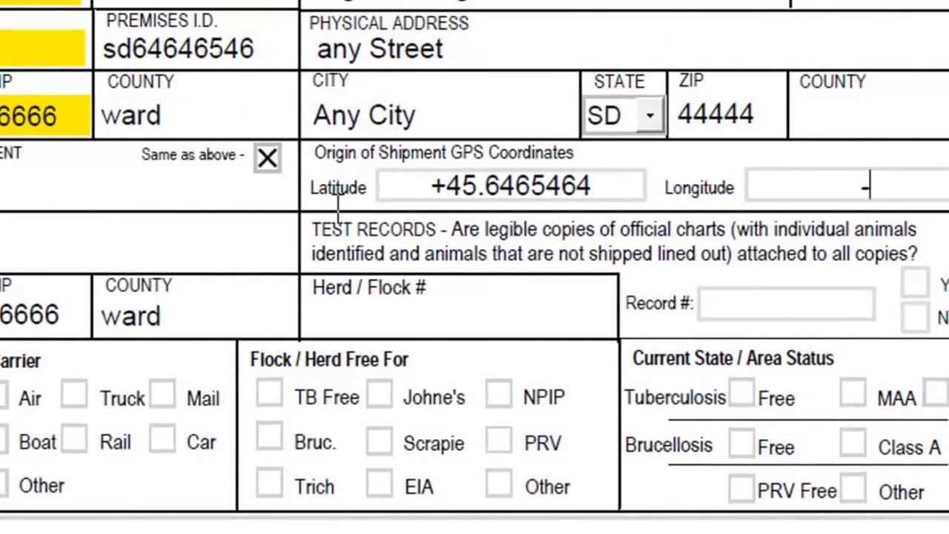
text(-95.464546)
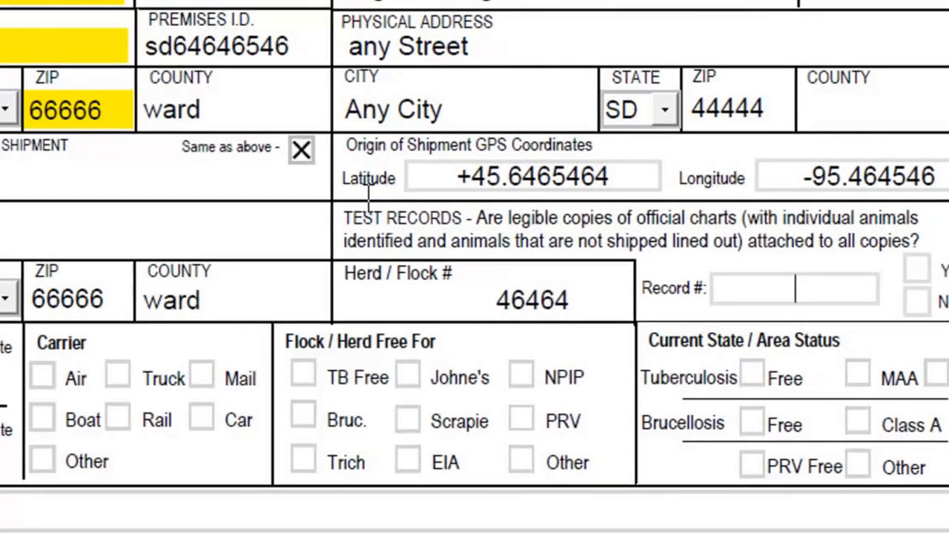
Step: Enter herd/flock number 46464 and record number 4646, and answer NO for the attached test record copies
key(Tab)
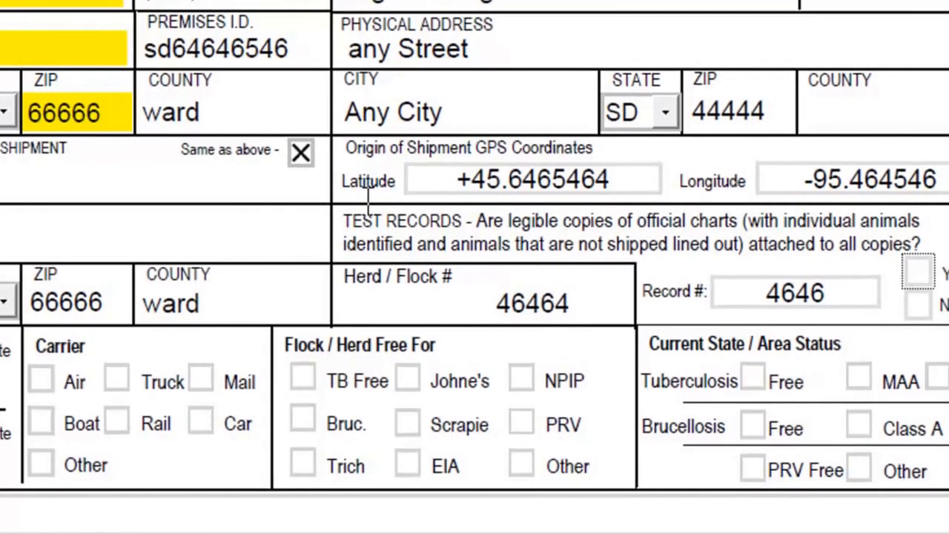
click(920, 308)
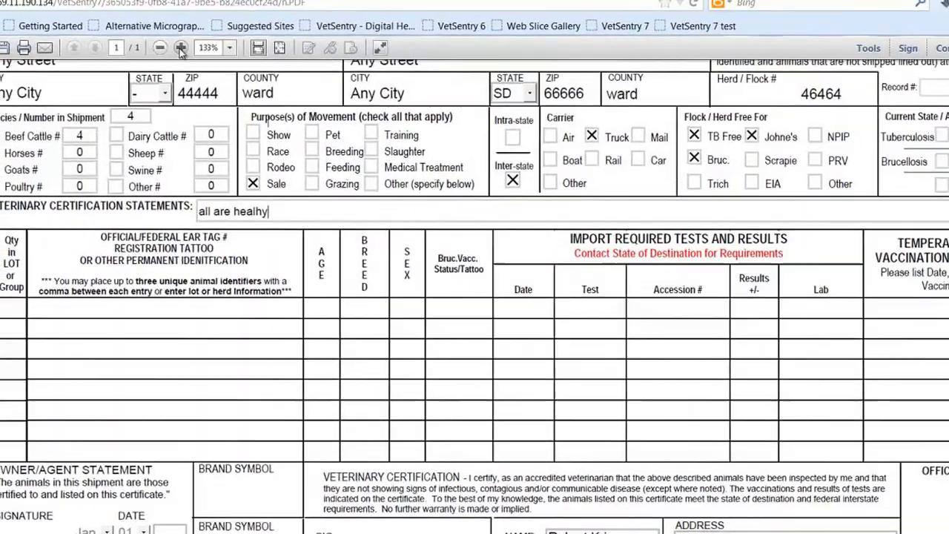
Step: Enter a lot quantity of 20 with the description "two year old steer" on line 1 of the animal table
click(181, 50)
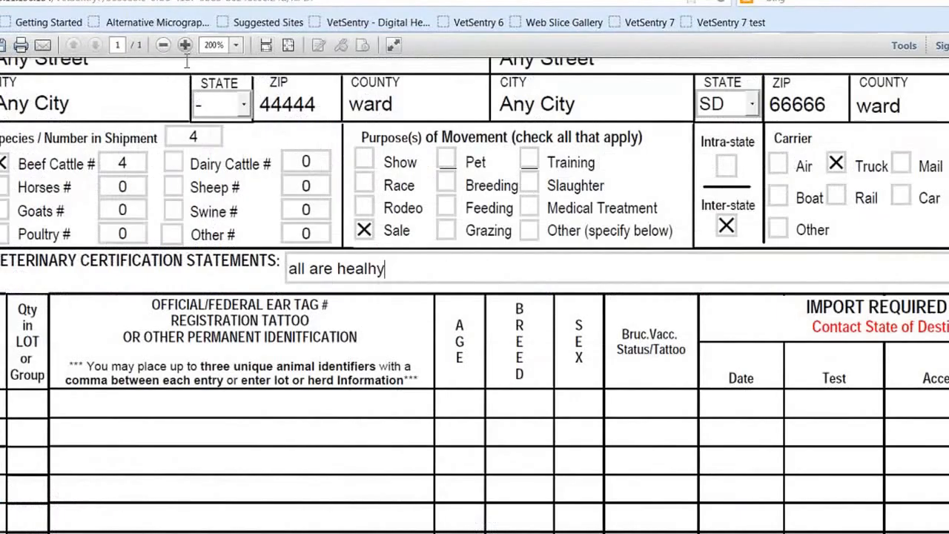
scroll(260, 437, down, 3)
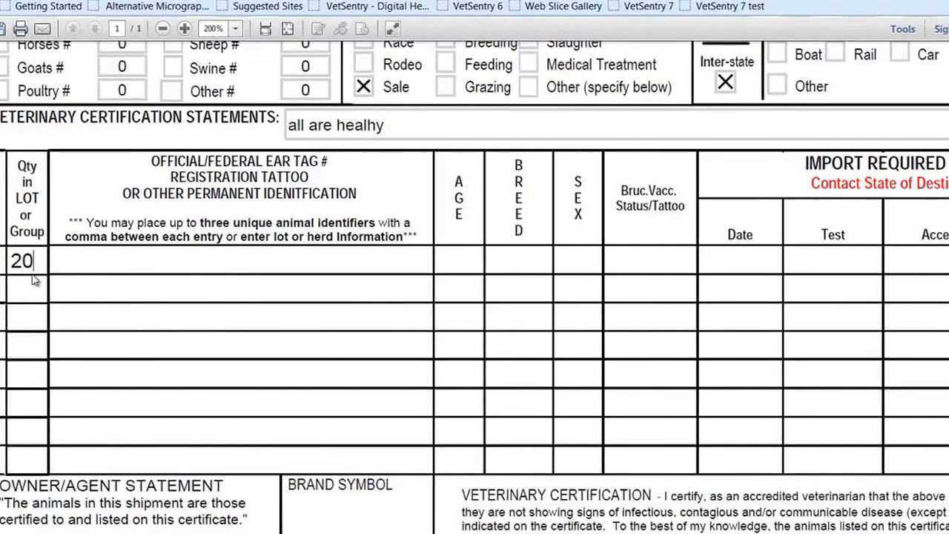
key(Tab)
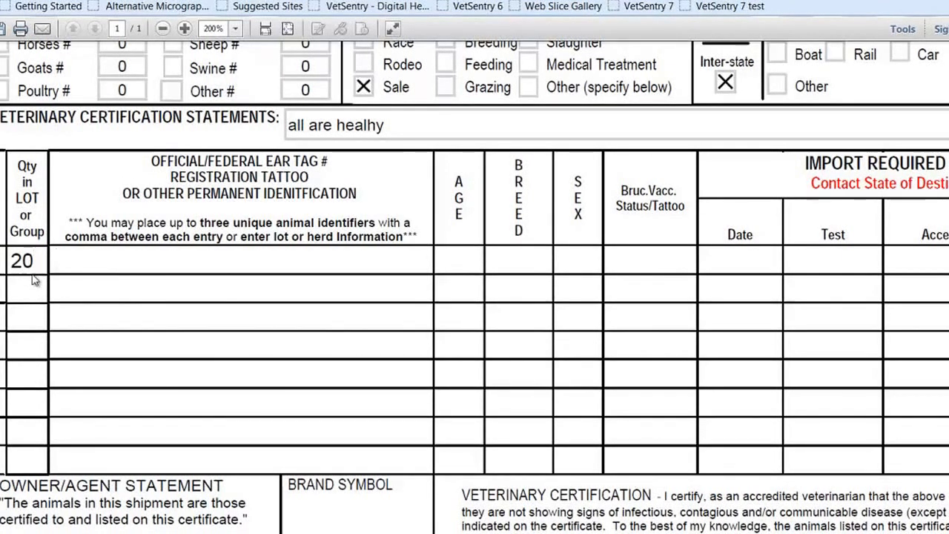
text(two year ol)
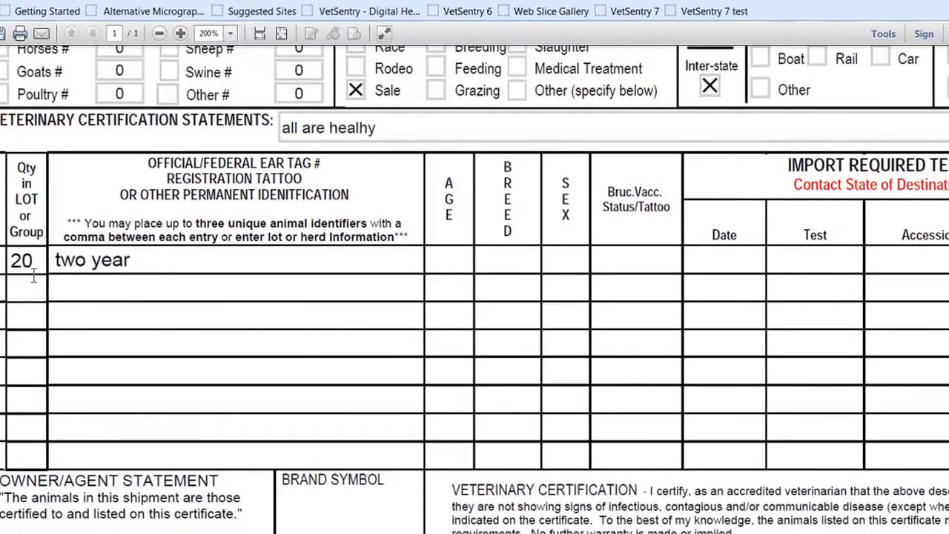
text(d steer)
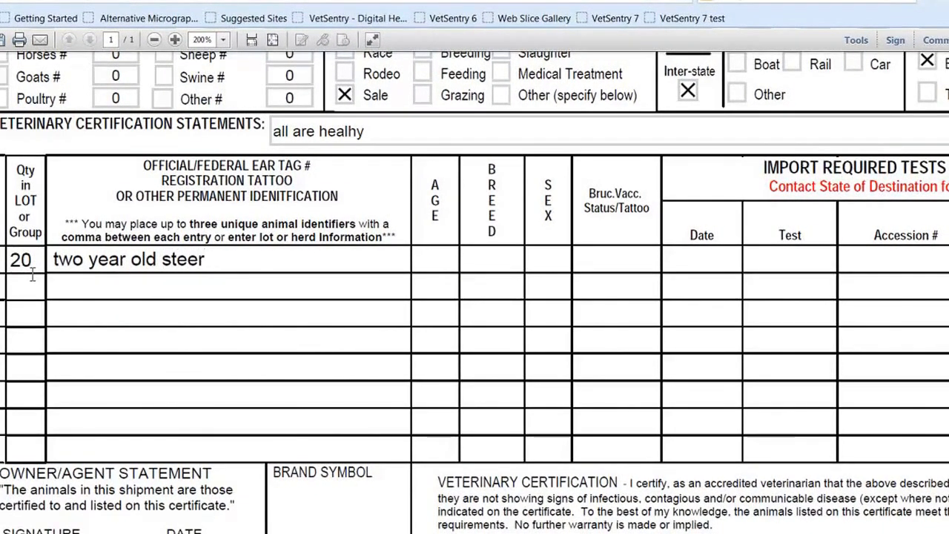
Step: Clear the lot description and quantity from line 1 of the animal table
key(BackSpace)
key(BackSpace)
key(BackSpace)
key(BackSpace)
key(BackSpace)
key(BackSpace)
key(BackSpace)
key(BackSpace)
key(BackSpace)
key(BackSpace)
key(BackSpace)
key(BackSpace)
key(BackSpace)
key(BackSpace)
key(BackSpace)
key(BackSpace)
key(BackSpace)
key(BackSpace)
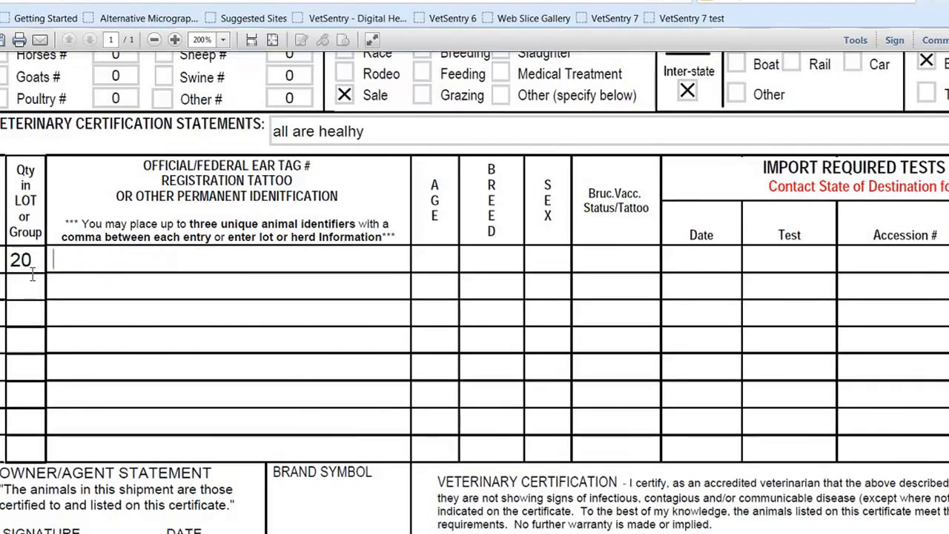
key(shift+Tab)
key(BackSpace)
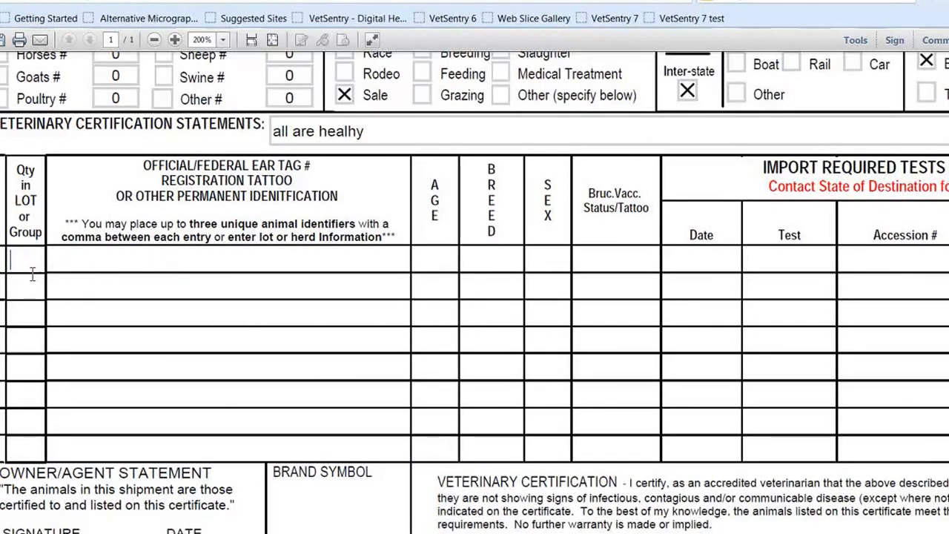
Step: Enter the three comma-separated animal identifiers 840abc464, kk232323, 45-abc1001 on line 1 of the animal table
key(Tab)
text(840abc464)
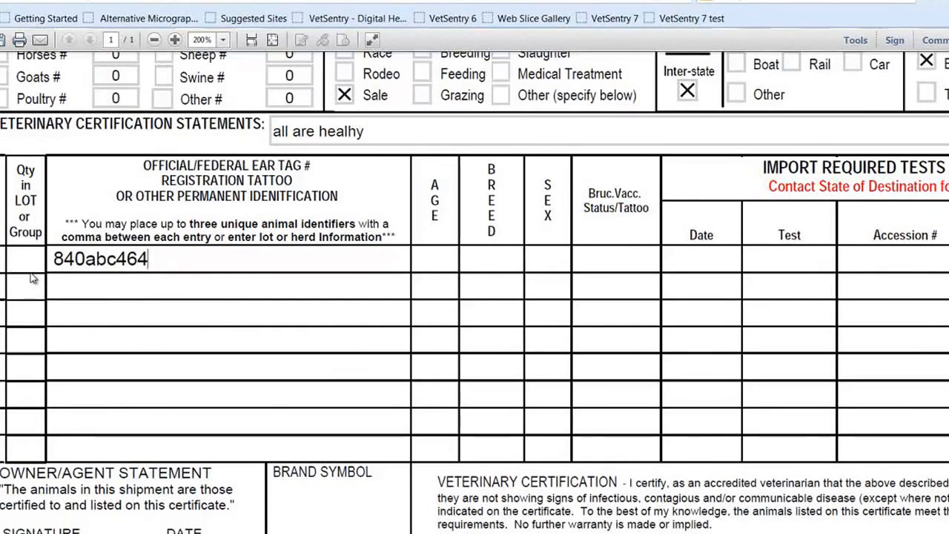
text(, kk232323)
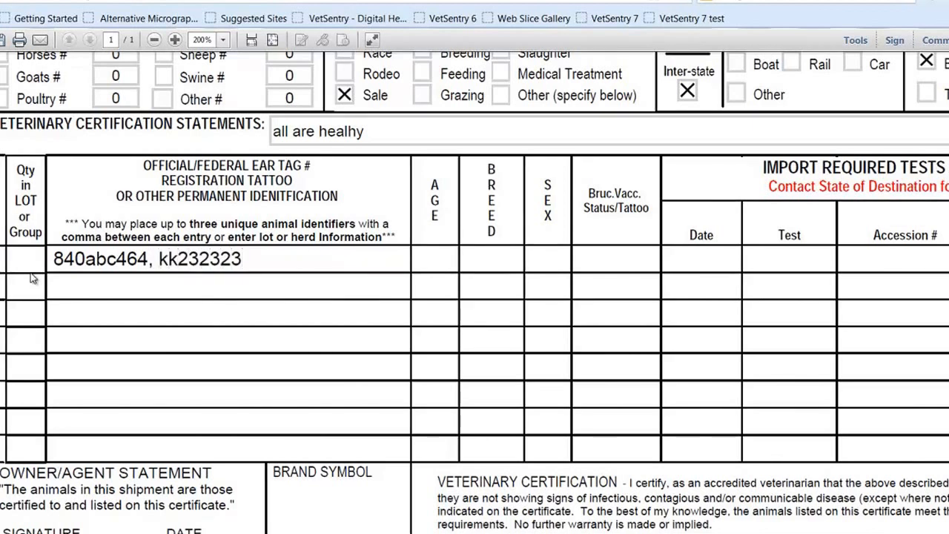
text(, )
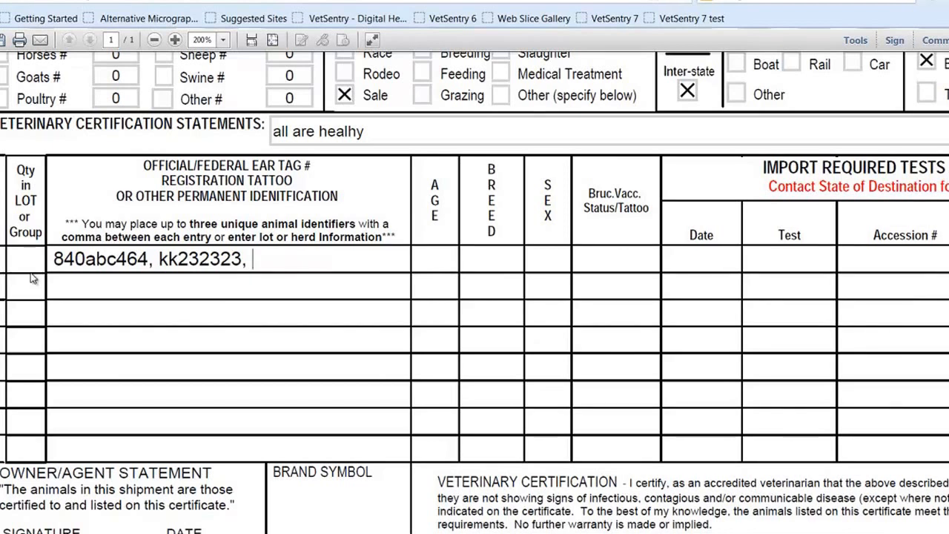
text(45-abc)
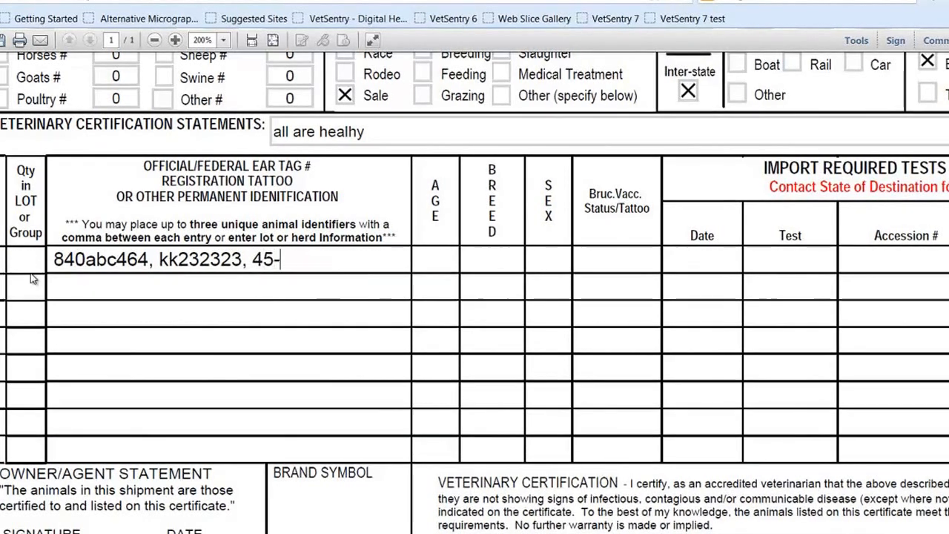
text(1001)
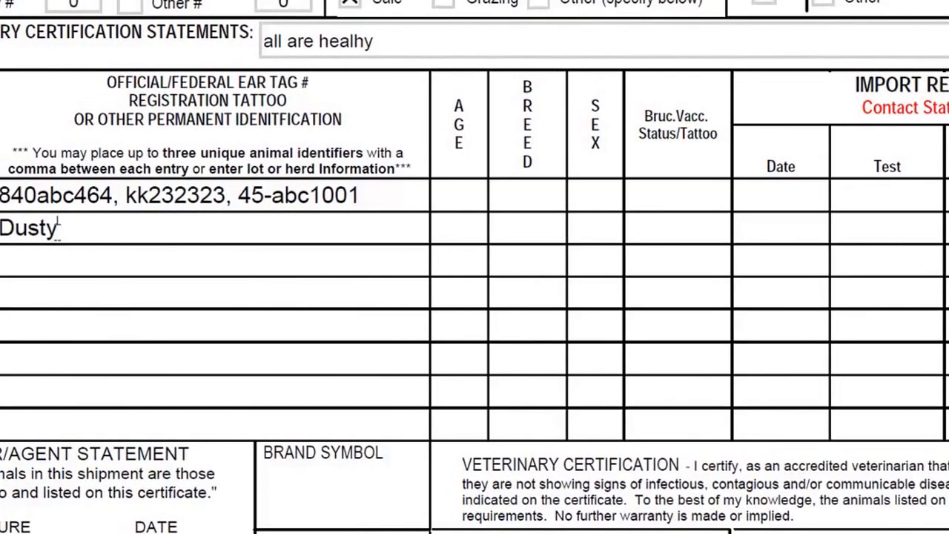
Step: Clear the name Dusty from the identification field on line 2
key(BackSpace)
key(BackSpace)
key(BackSpace)
key(BackSpace)
key(BackSpace)
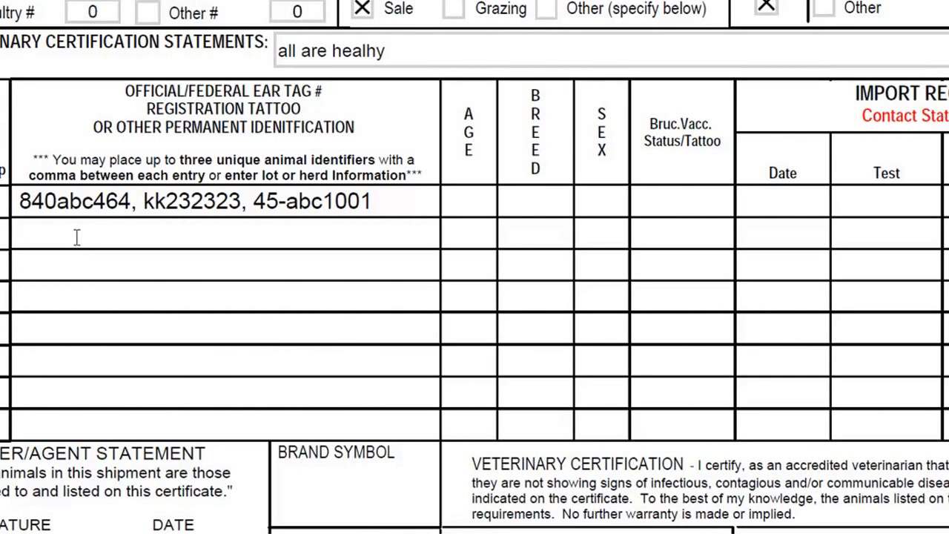
text(4644)
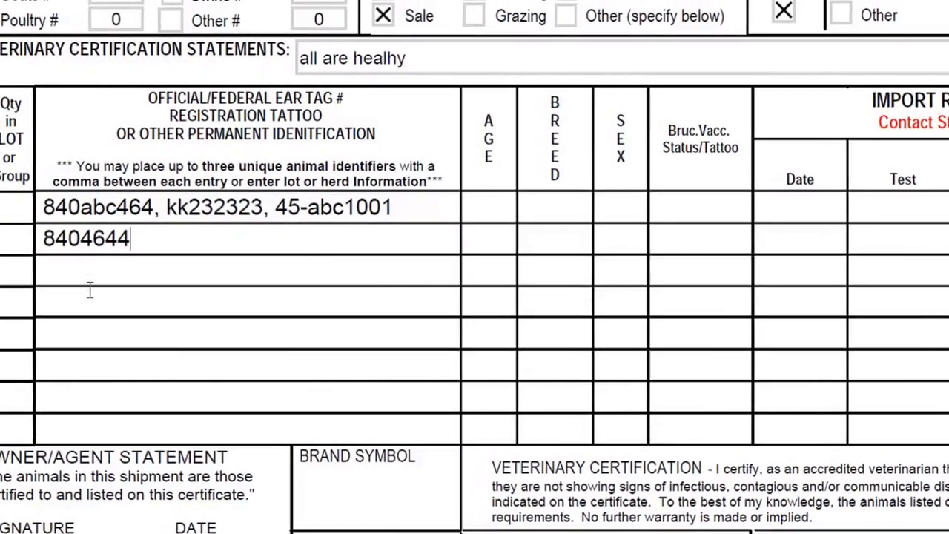
click(61, 278)
text(8406456454)
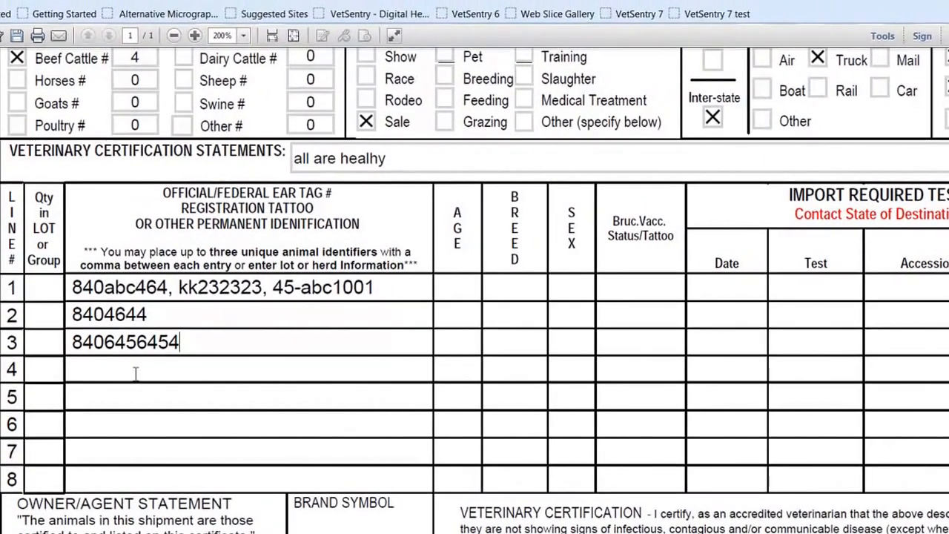
click(138, 361)
text(840)
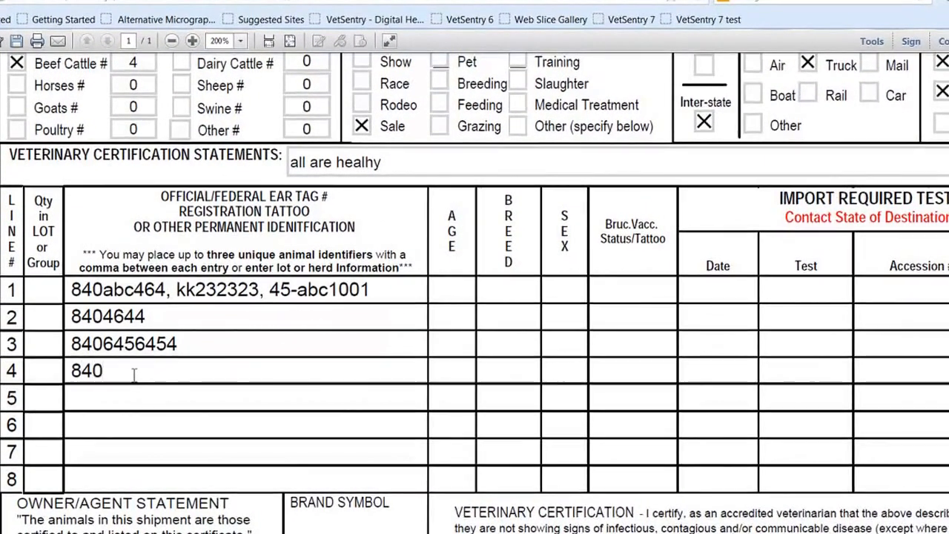
text(6454564~)
Step: Finish the ear tag number on line 4 as 840645444 and enter the age 2y on line 1
key(BackSpace)
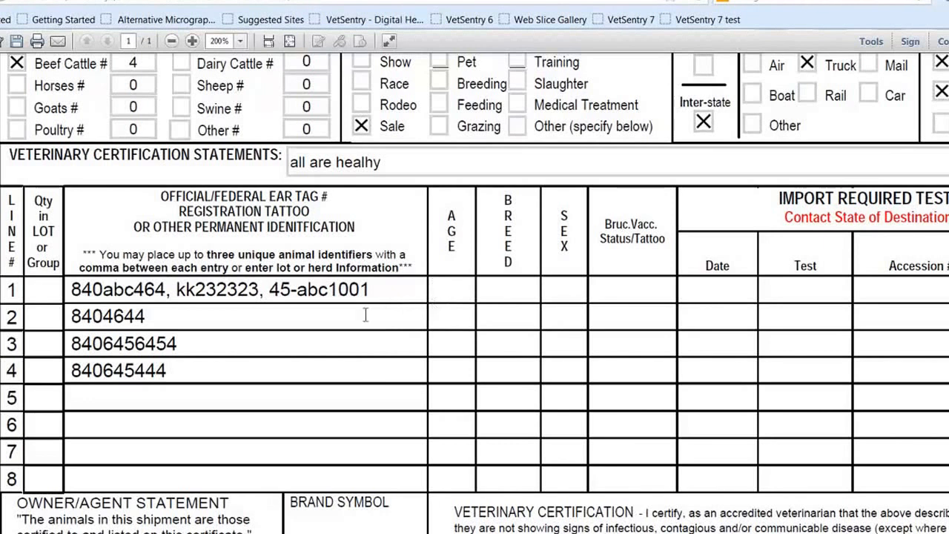
text(2y)
key(Tab)
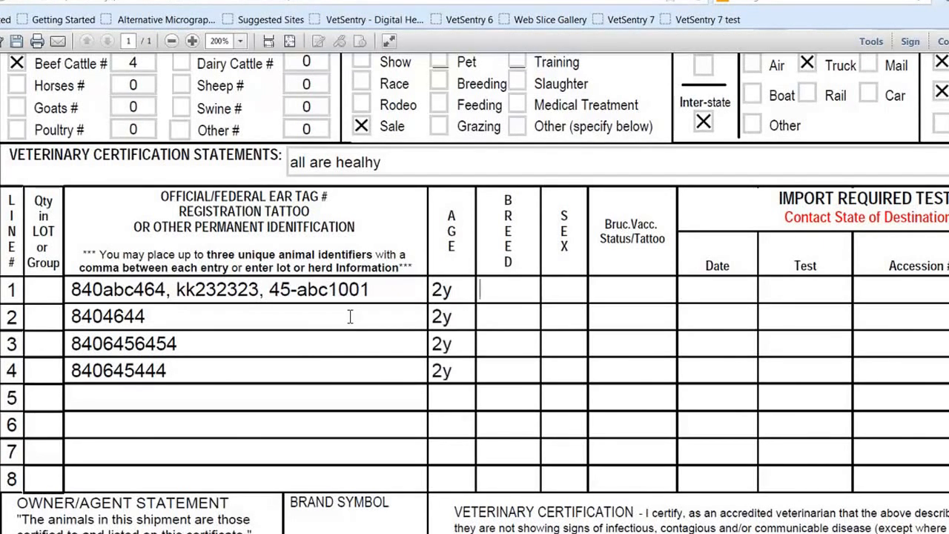
Step: Enter breed ang, sex f and brucellosis vaccination status none on line 1 of the animal table
text(ang)
key(Tab)
text(f)
key(Tab)
text(none)
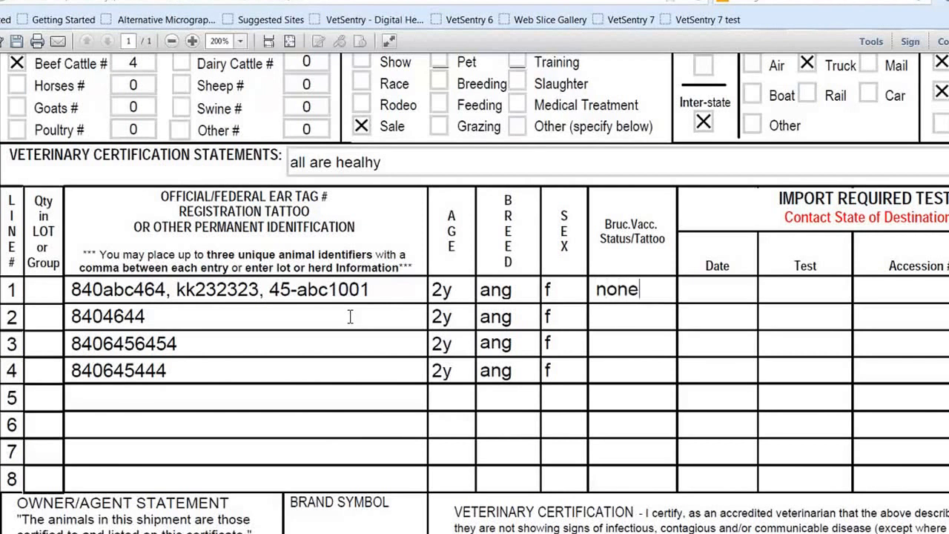
key(Tab)
Step: Enter the import test date 10-25 and the test name bruc on line 1
text(10-25)
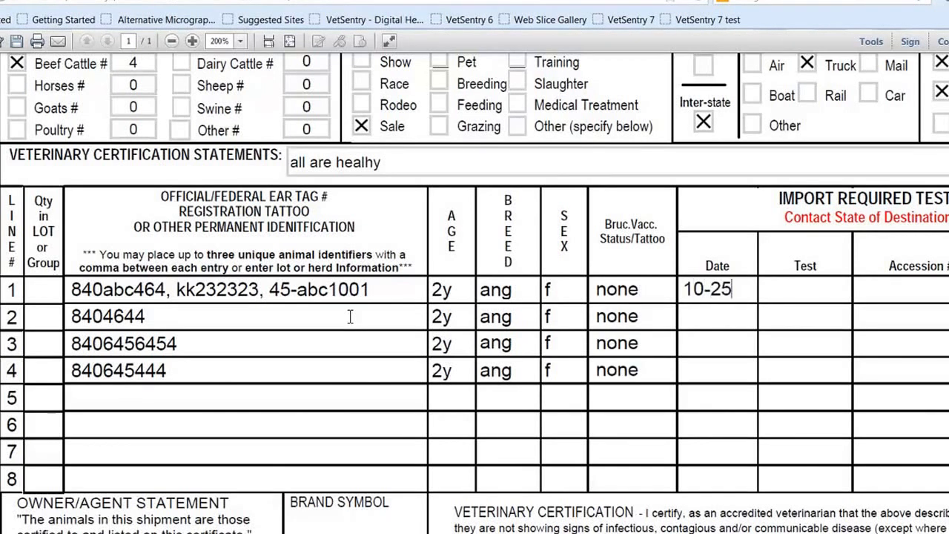
key(Tab)
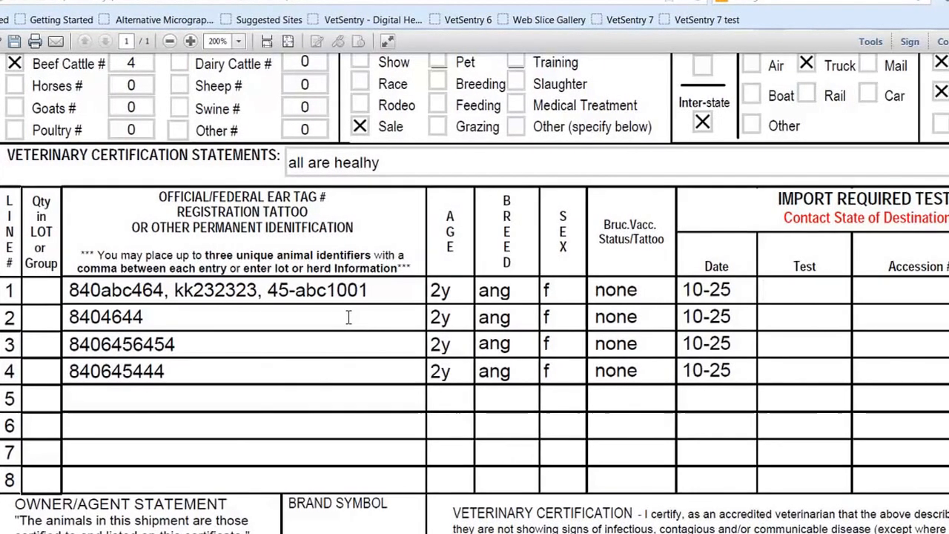
text(bruc)
key(Tab)
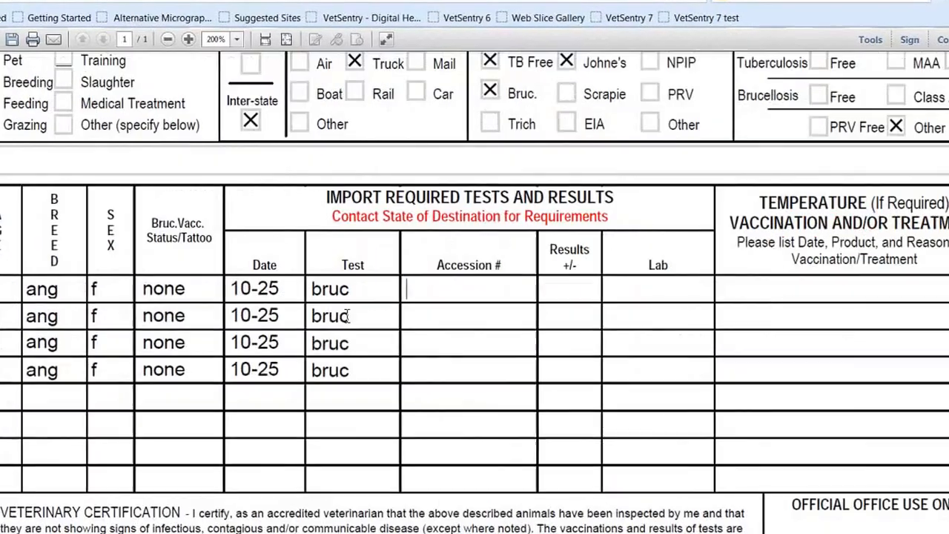
Step: Enter accession number 4646, a negative result (-) and lab ndsu on line 1
click(164, 39)
click(184, 69)
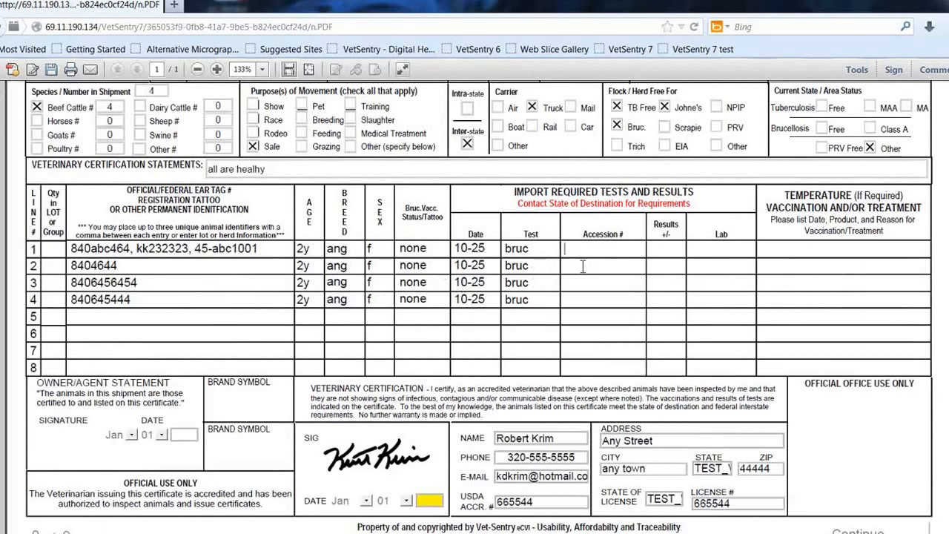
text(4646)
key(Tab)
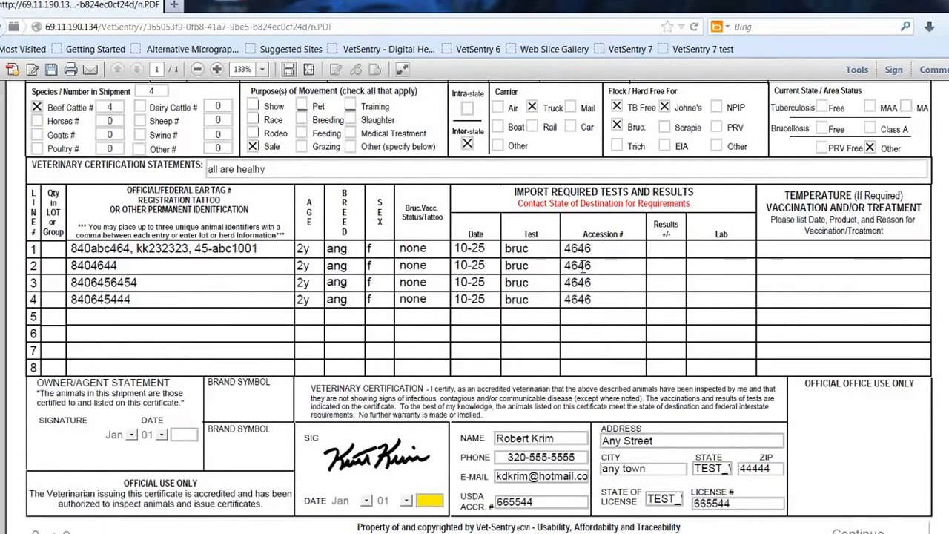
text(ndsu)
key(Tab)
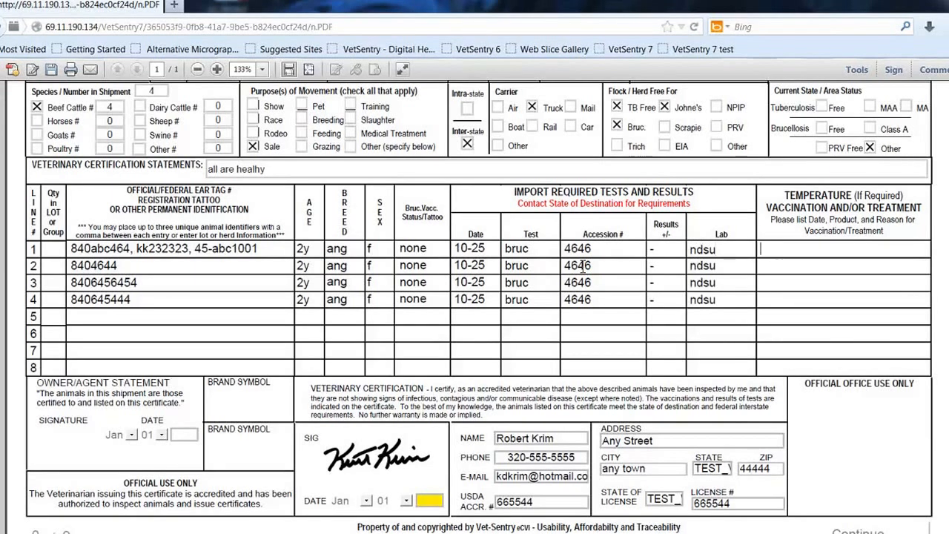
Step: Enter "all test healthy" as the temperature, vaccination and treatment note on line 1
text(all te)
text(st ehal)
key(BackSpace)
key(BackSpace)
key(BackSpace)
key(BackSpace)
text(h)
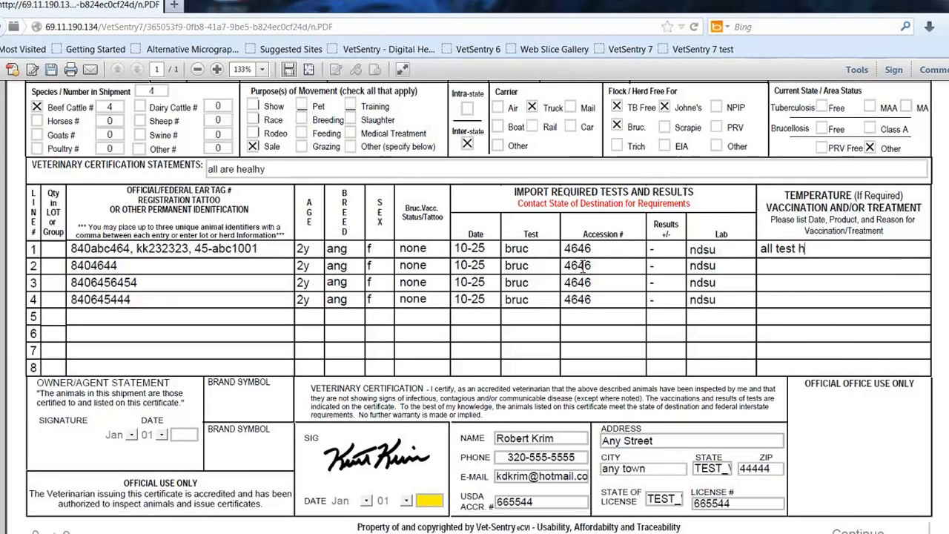
text(ealth)
key(BackSpace)
text(thly)
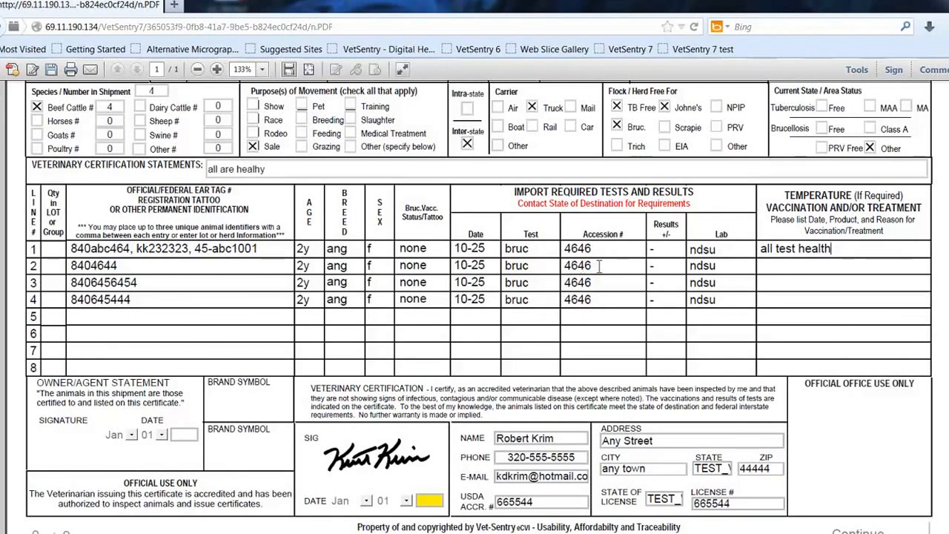
key(Tab)
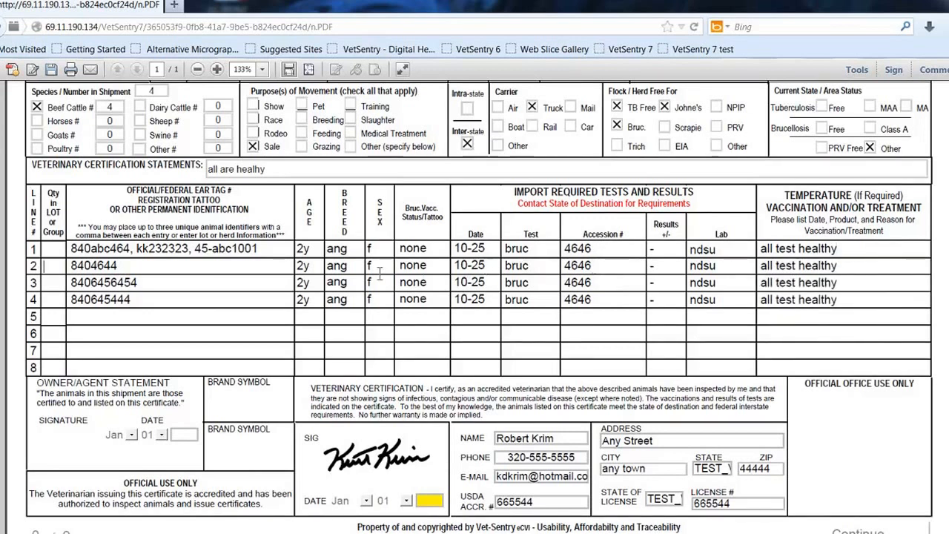
Step: Change line 3 of the animal table to age 4y, breed hfr and sex m
click(307, 282)
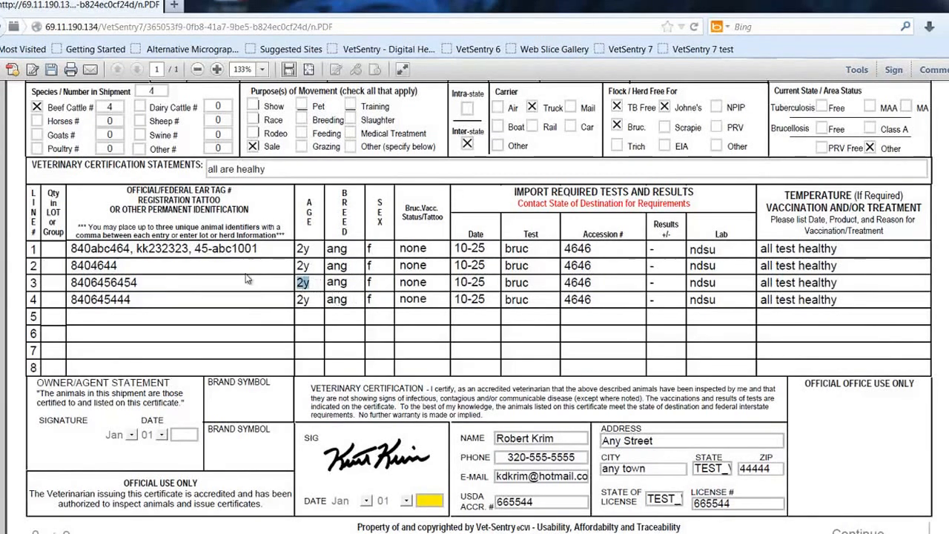
text(4y)
key(Tab)
text(hr)
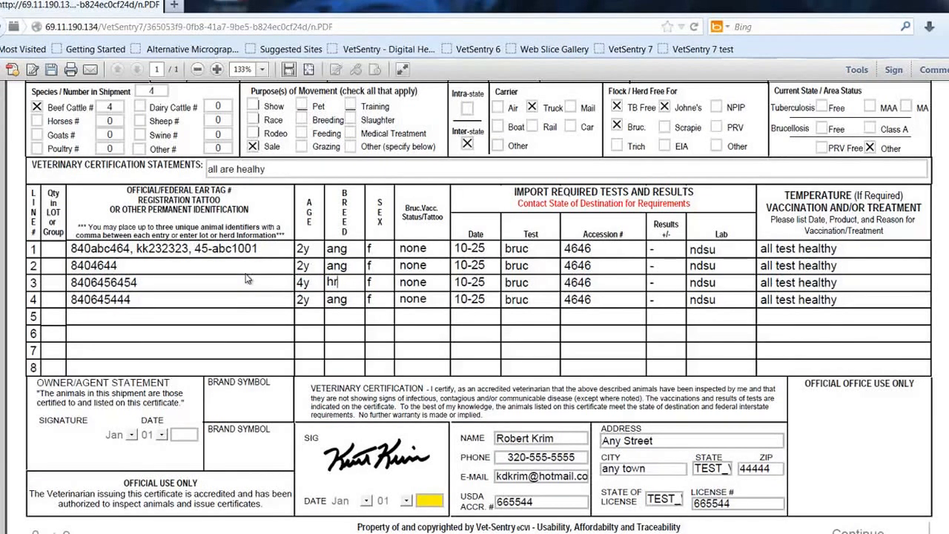
text(fr)
text(m)
key(Tab)
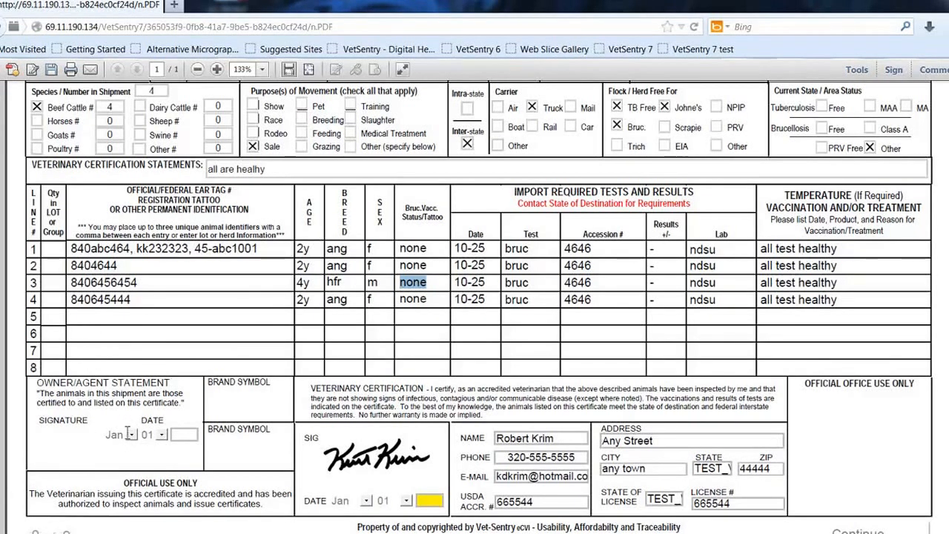
Step: Set the owner/agent statement's signature date to Oct 26 2013
click(790, 365)
key(Tab)
key(o)
key(Tab)
text(20)
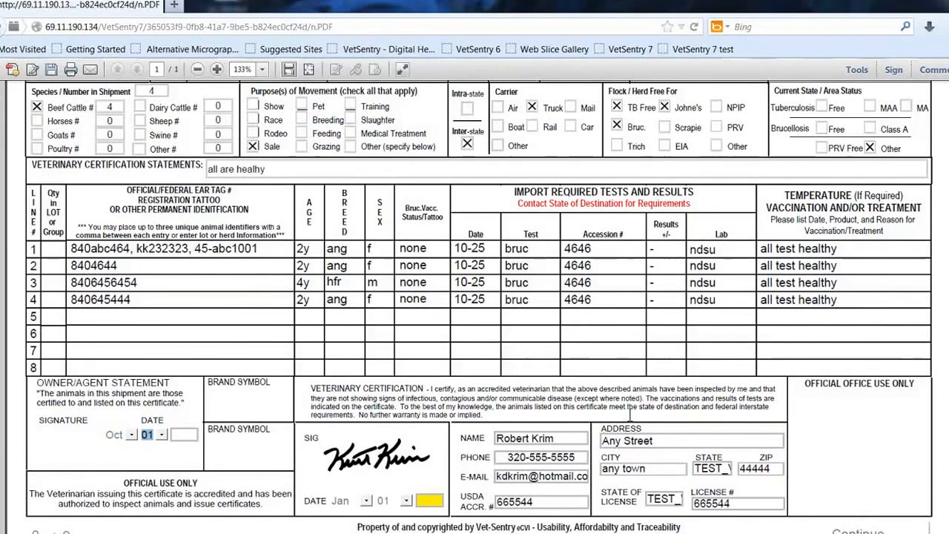
text(22)
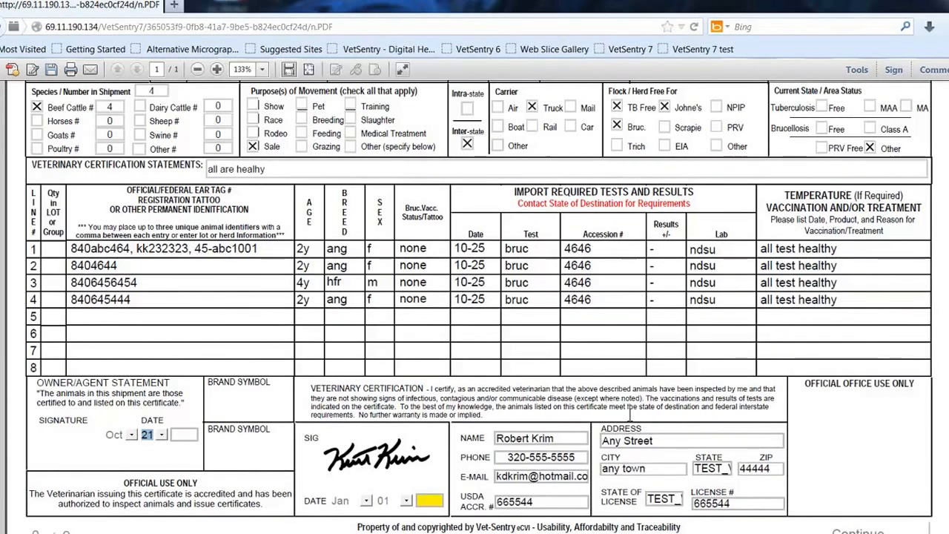
text(24)
key(Down)
key(Tab)
text(2013)
key(Tab)
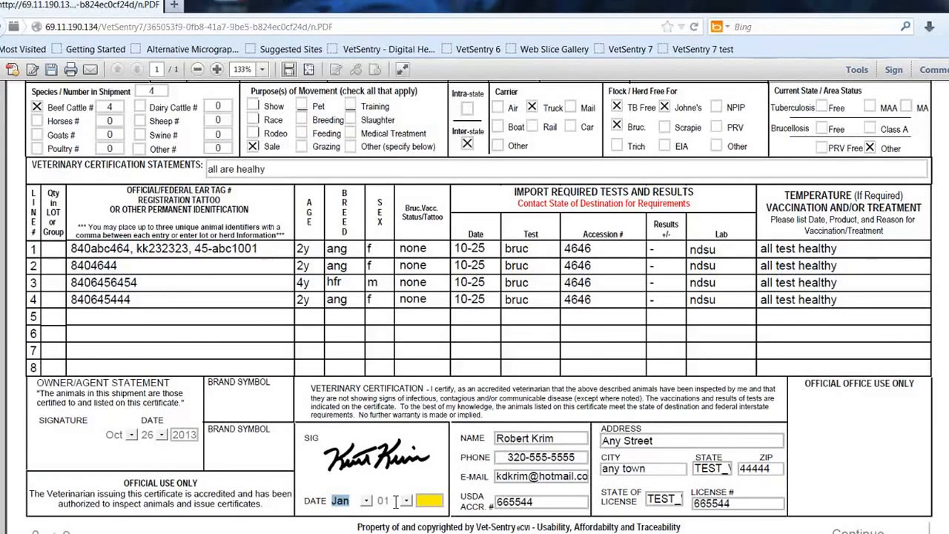
Step: Set the veterinarian's certification signature date to Oct 26 2013
key(Tab)
text(25)
key(Tab)
text(2013)
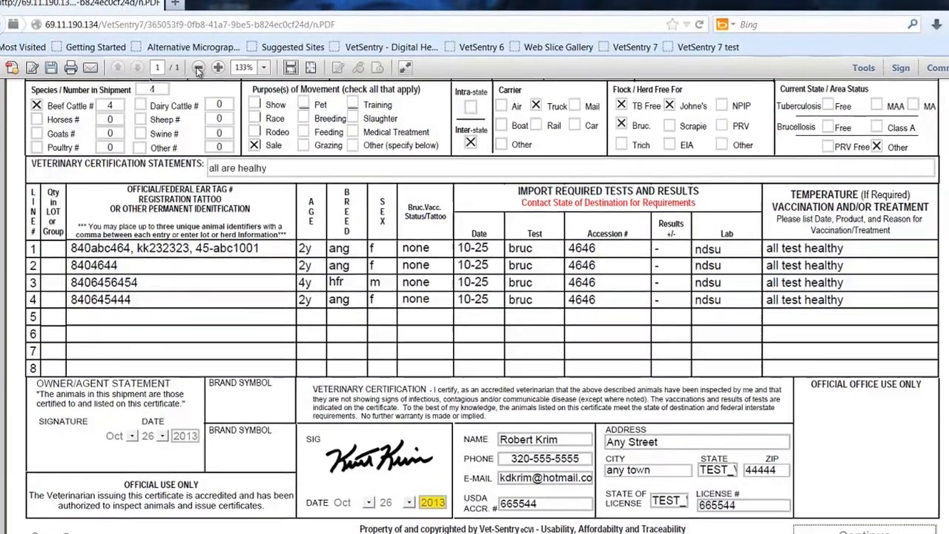
Step: Submit the completed certificate without saving it as a template, and open the e-mail notification for the new eCVI
click(198, 67)
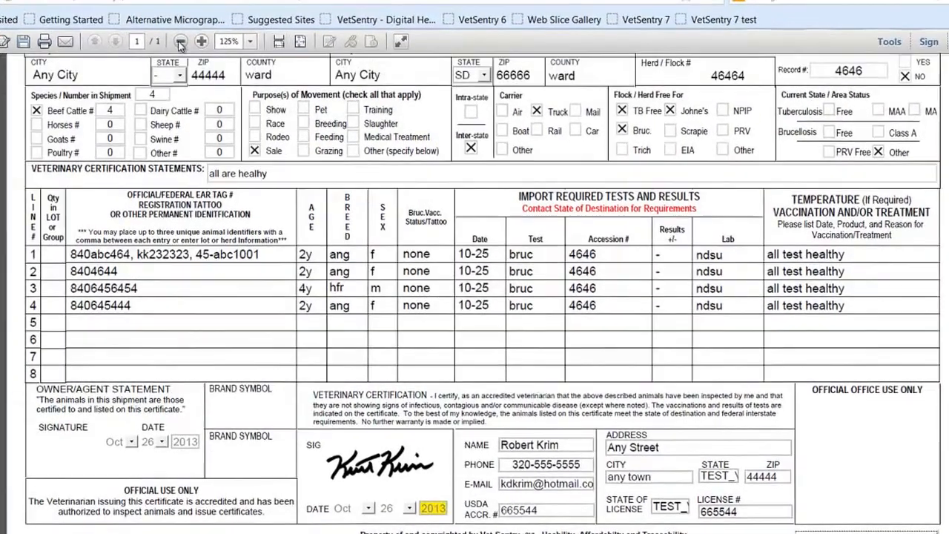
click(183, 51)
click(182, 52)
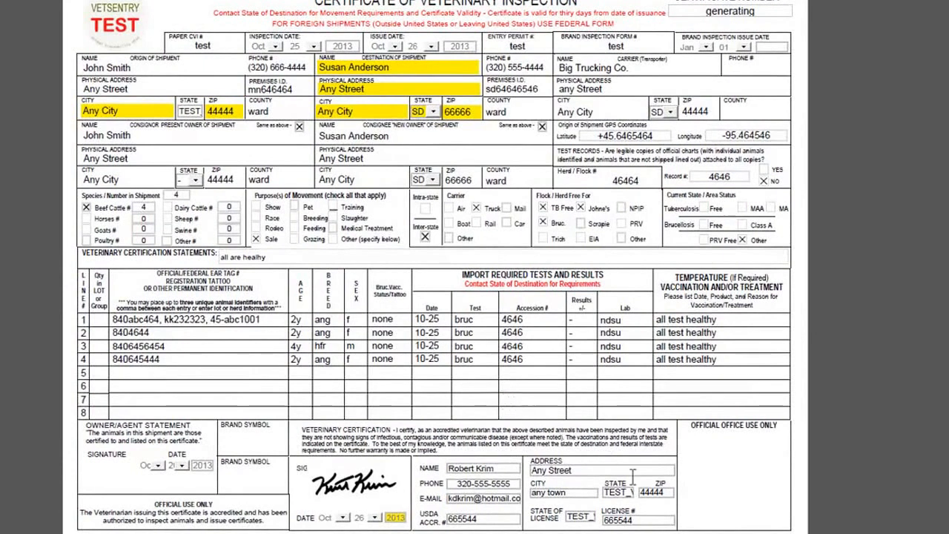
click(579, 531)
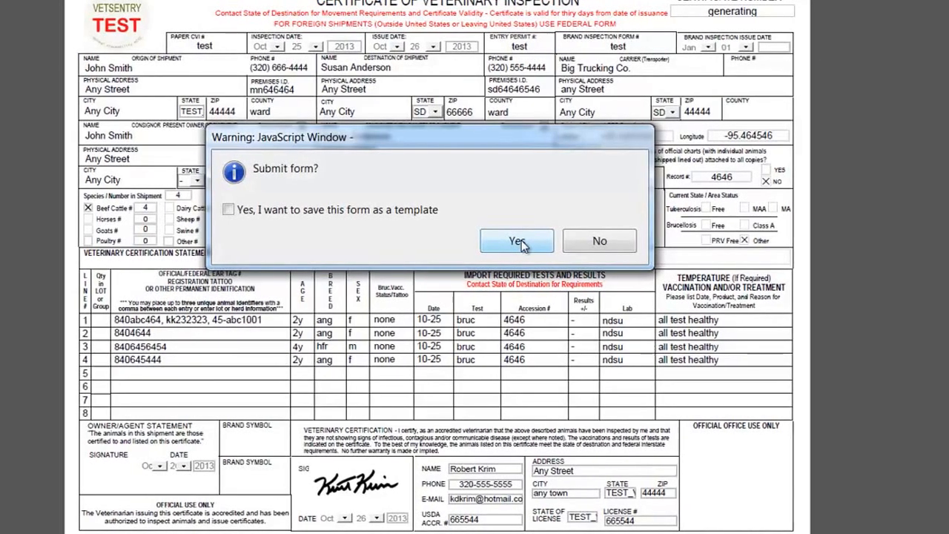
click(519, 242)
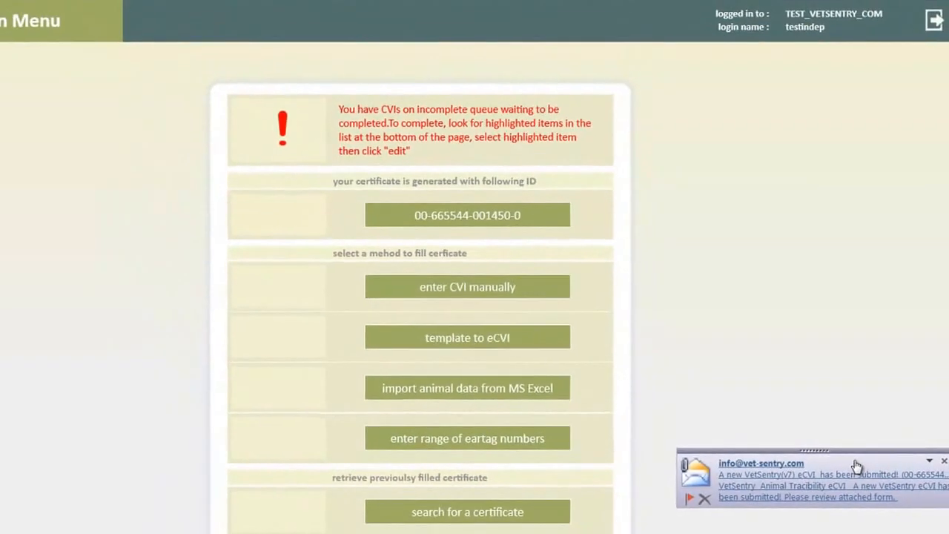
click(853, 468)
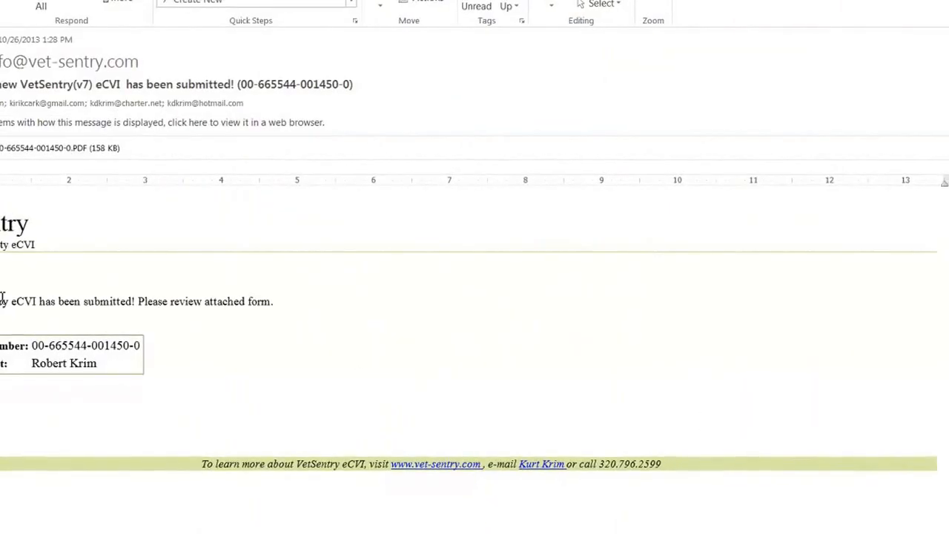